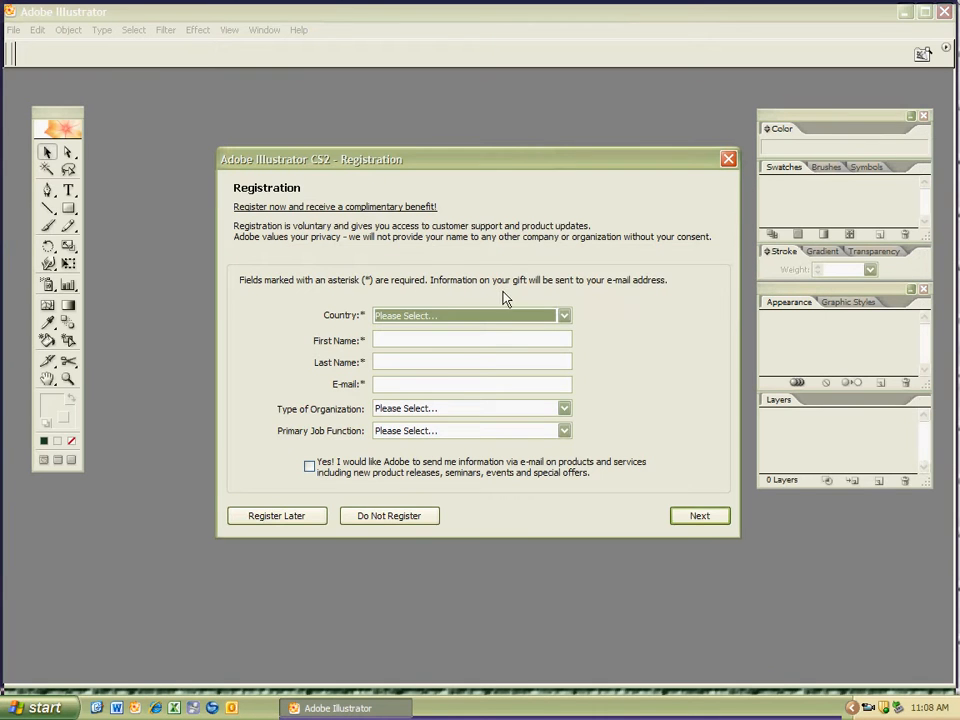
Decline registration, leave the welcome screen, and create a Letter-size CMYK document named "Shapes KSF".
click(420, 520)
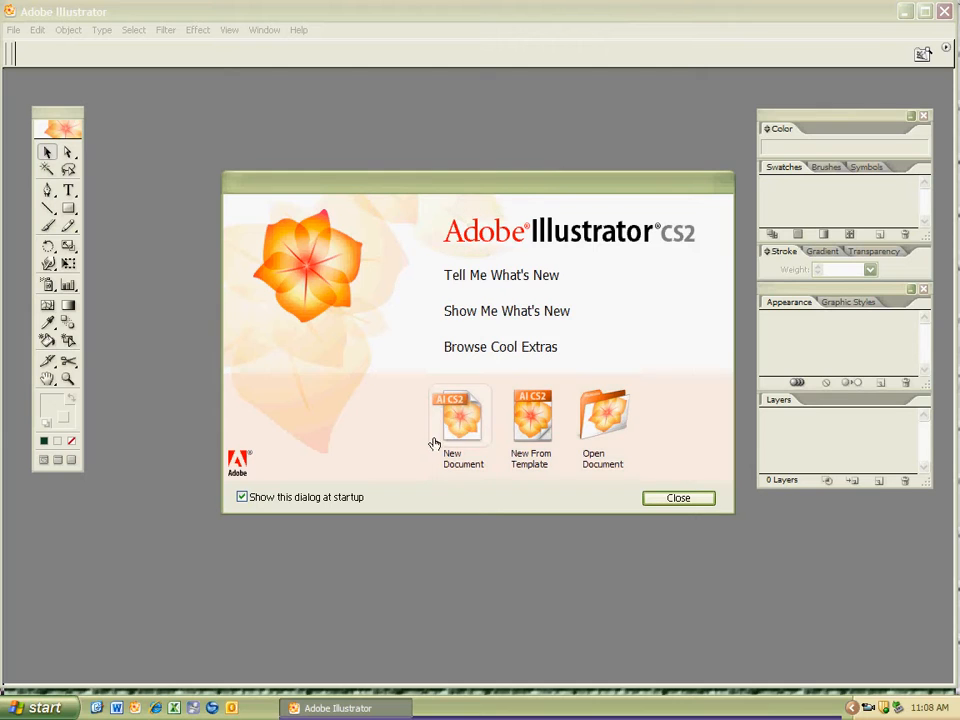
key(Escape)
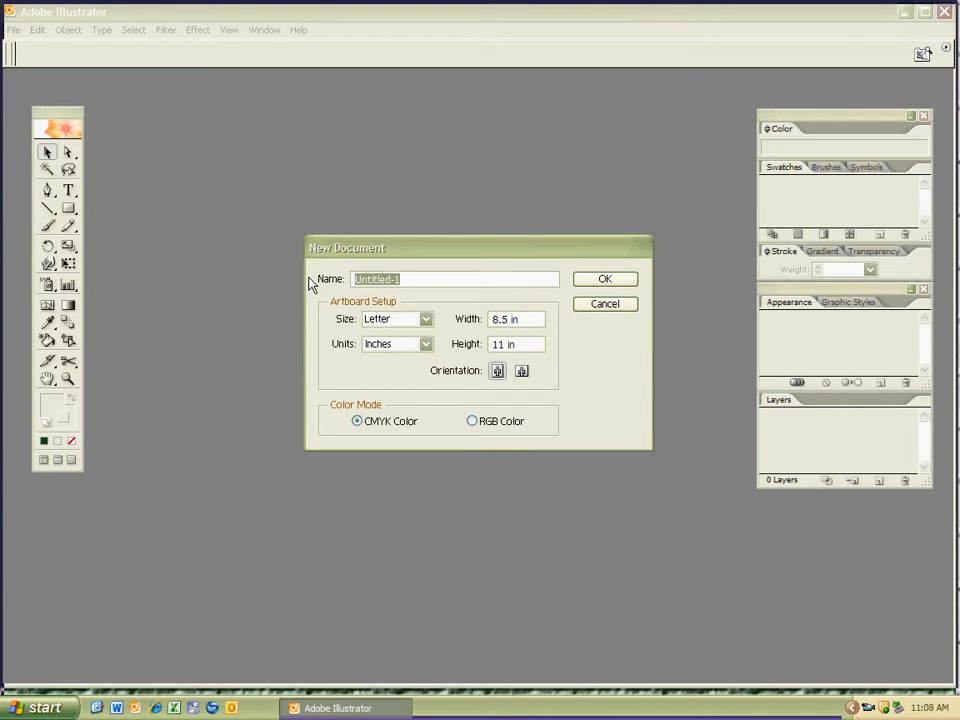
text(Shapes KSF)
drag(421, 279, 391, 279)
click(601, 282)
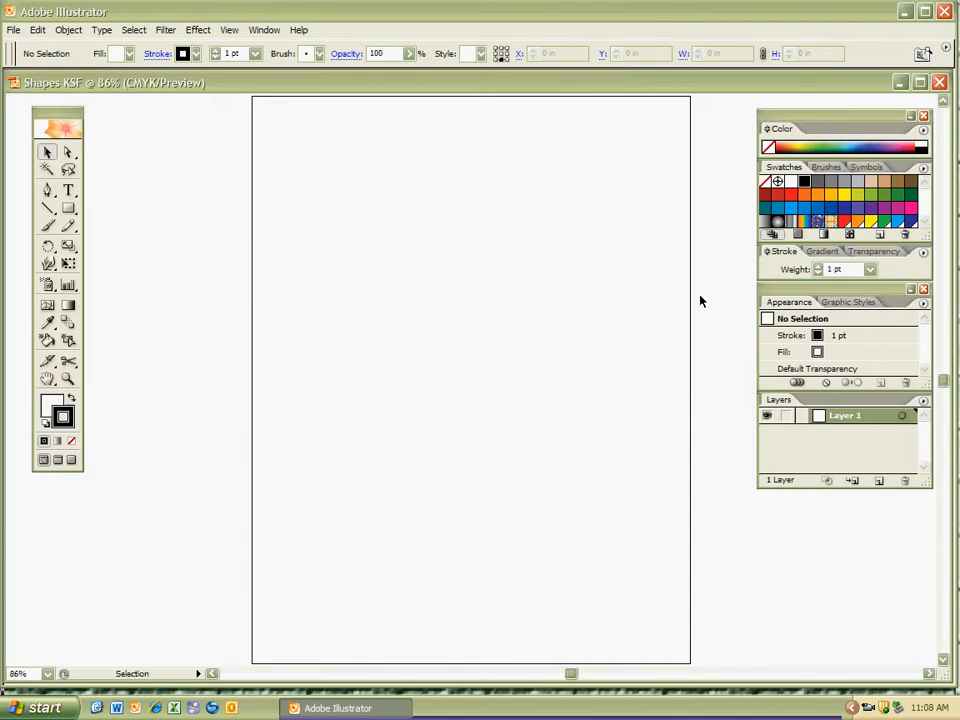
Move the toolbox closer to the artboard and tear off the shape tools as a floating palette above the page, with the Rectangle tool active.
drag(69, 115, 146, 142)
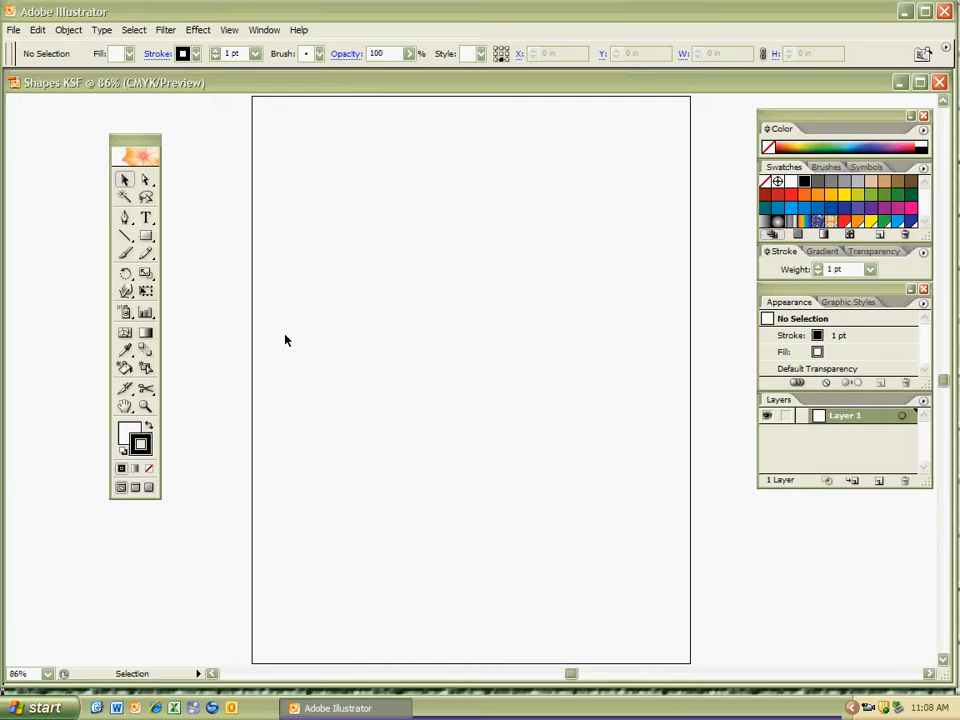
key(ctrl+minus)
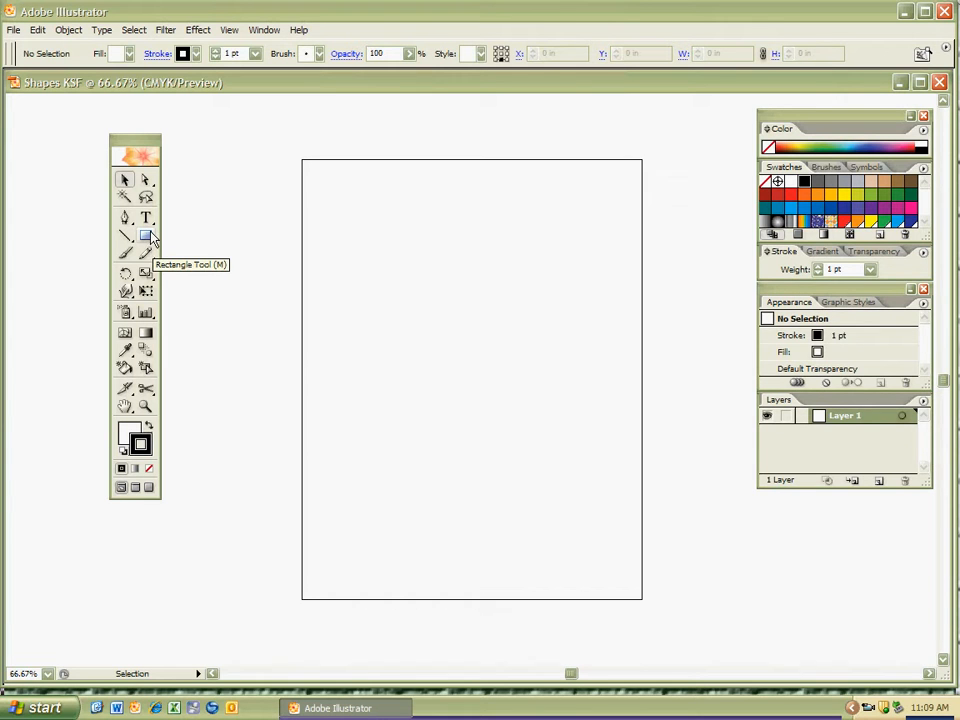
key(m)
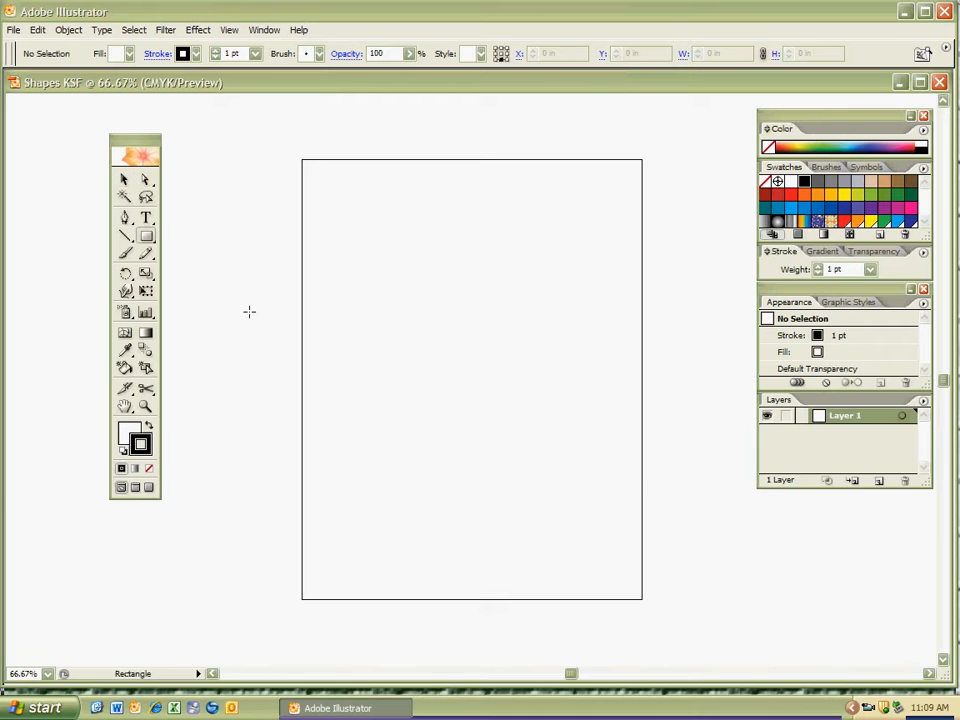
click(147, 238)
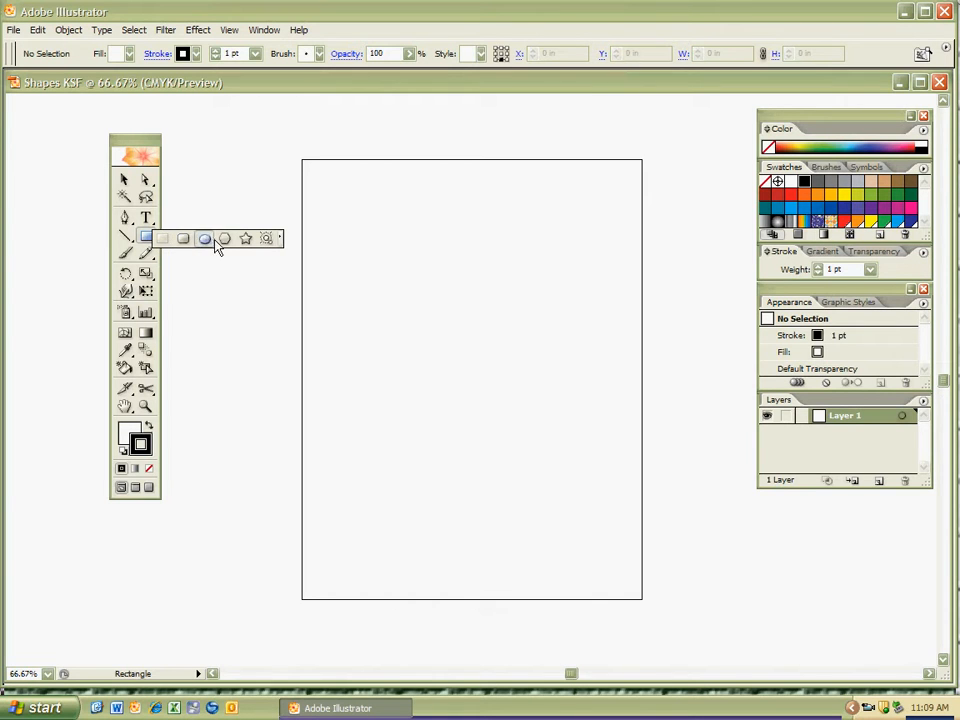
click(281, 245)
drag(227, 246, 483, 129)
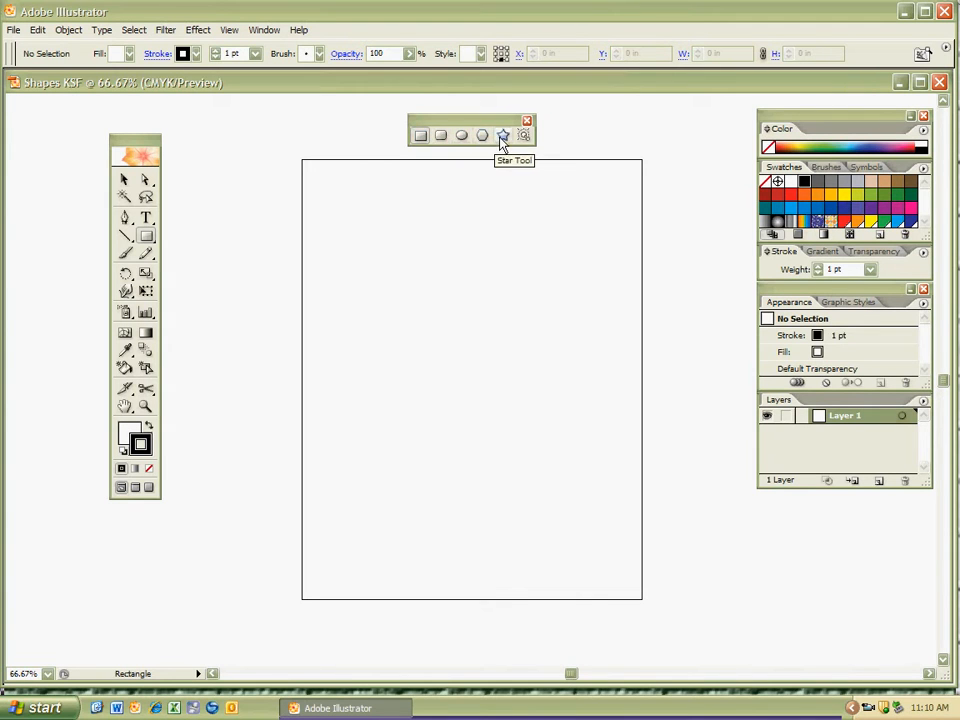
click(422, 137)
click(421, 137)
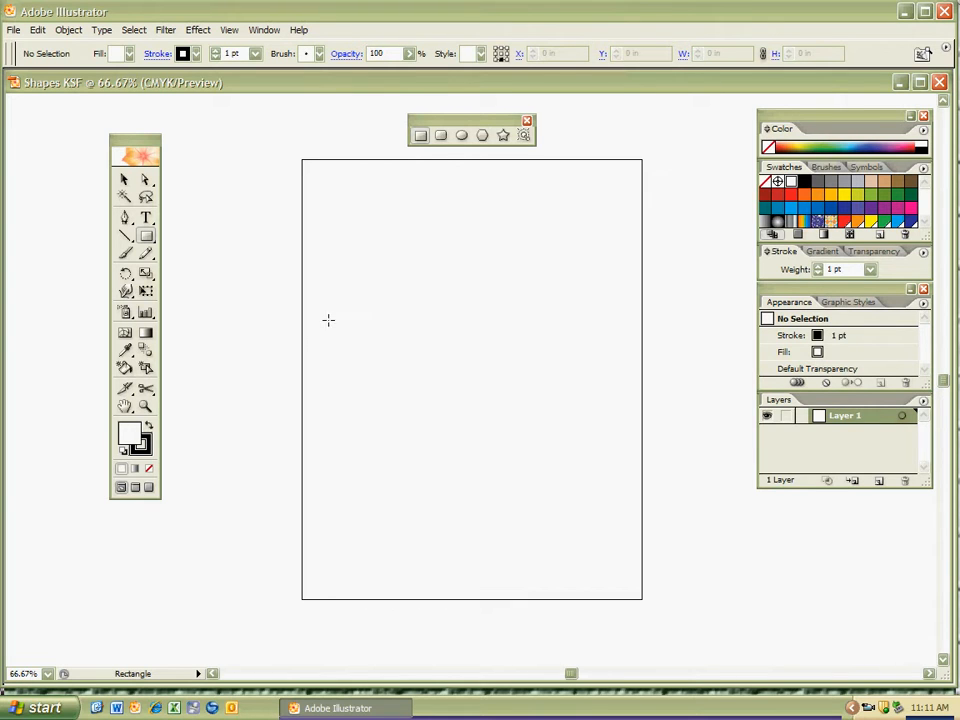
Open the fill colour for editing and set its hue to 234°.
click(128, 433)
double_click(125, 432)
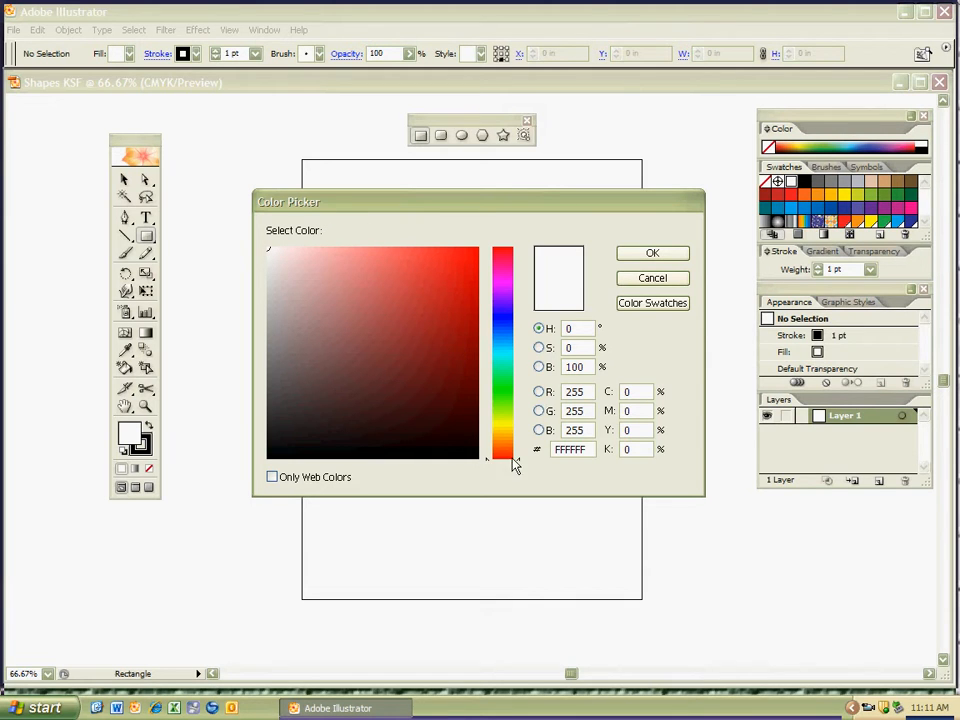
drag(520, 459, 522, 328)
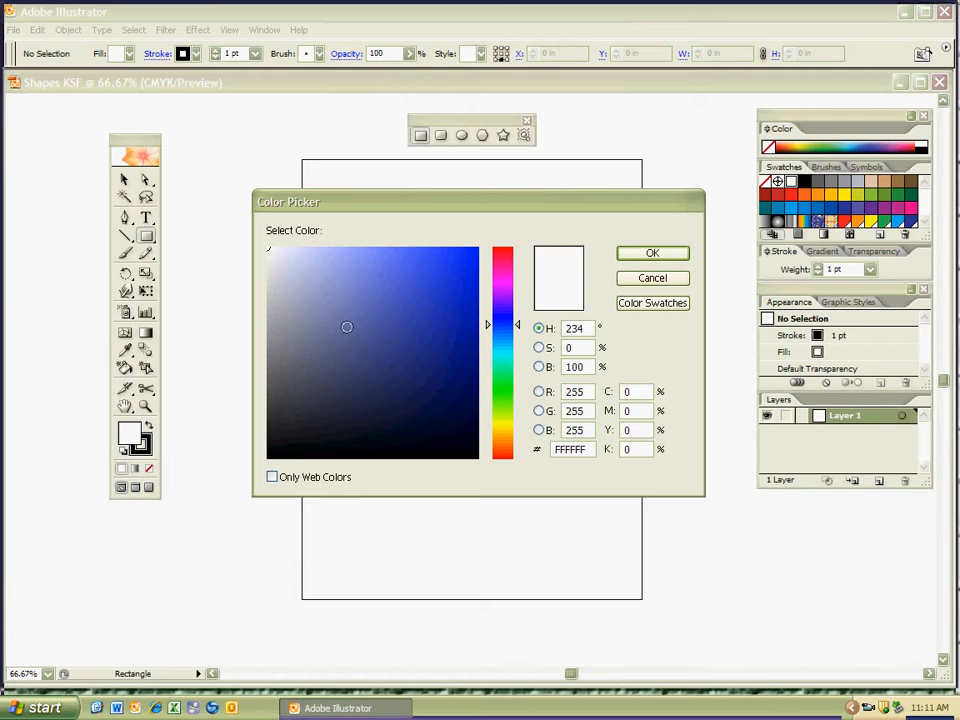
Try out various light, bright and dark blue shades, as well as black and white, for the fill colour.
click(318, 273)
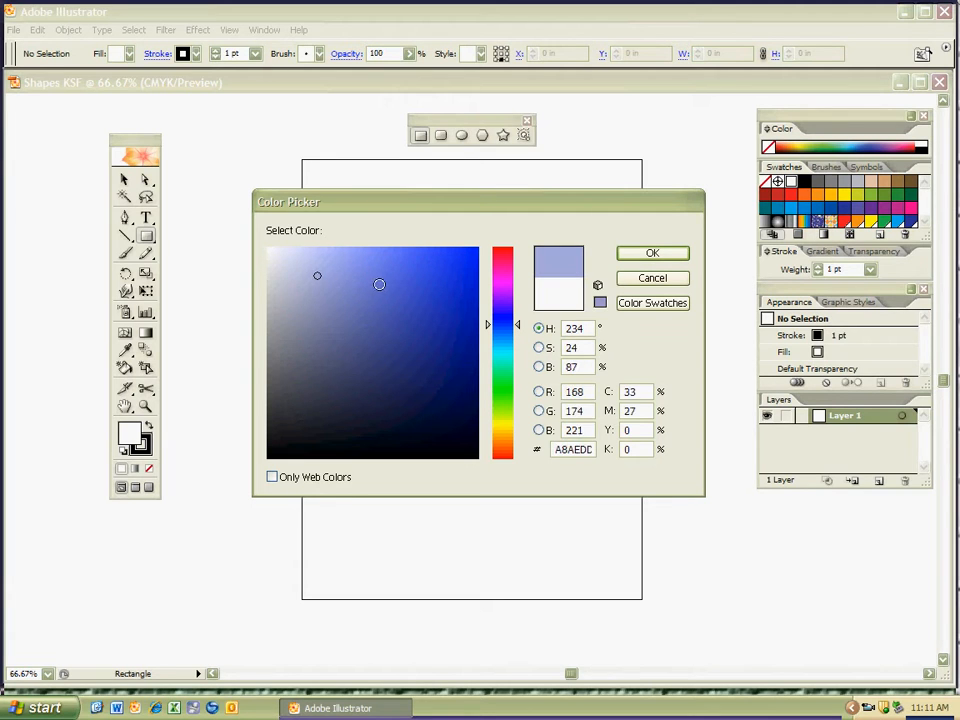
click(437, 268)
click(473, 328)
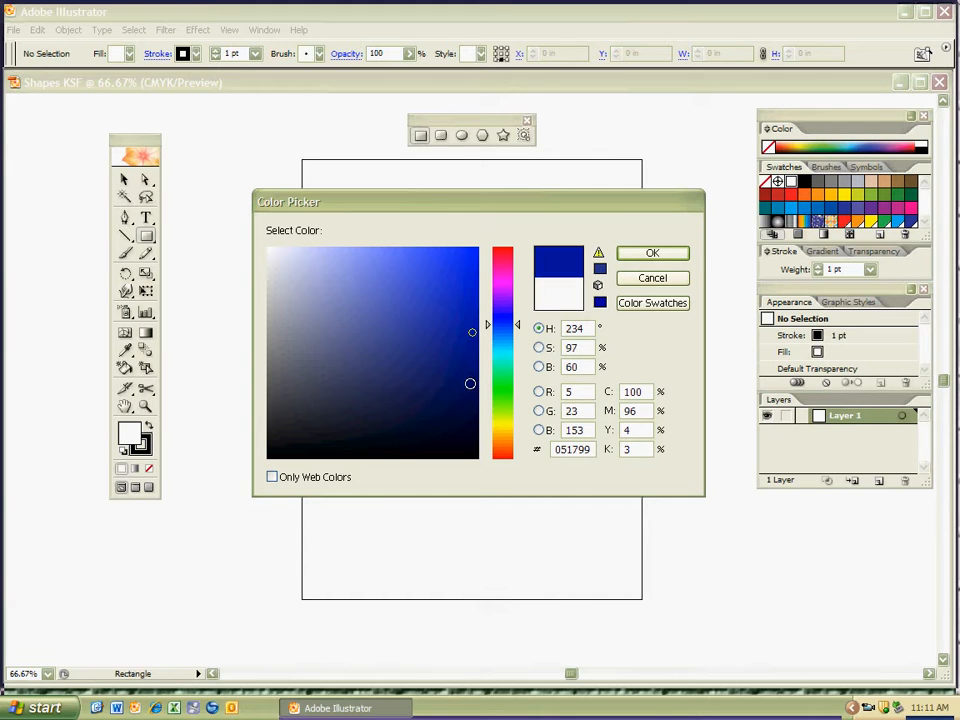
click(468, 387)
click(468, 415)
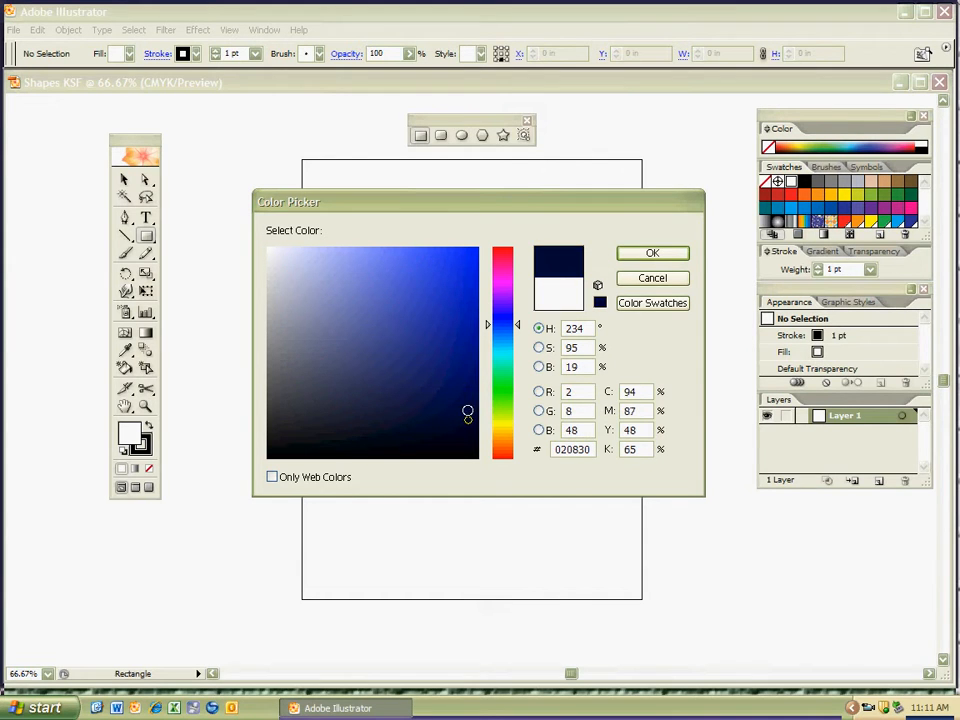
click(465, 408)
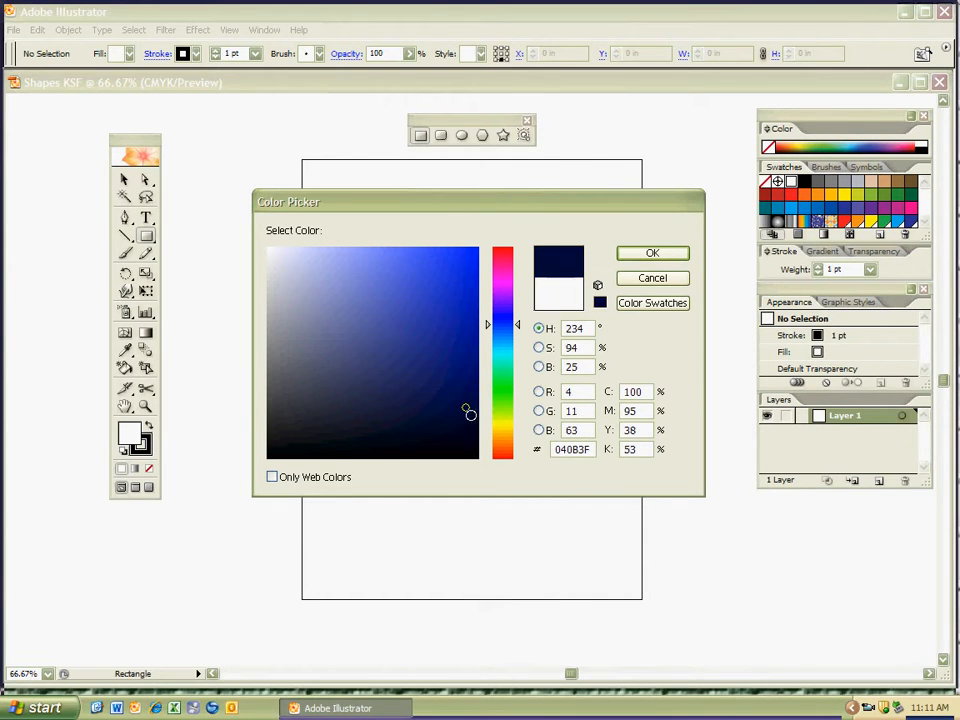
click(475, 249)
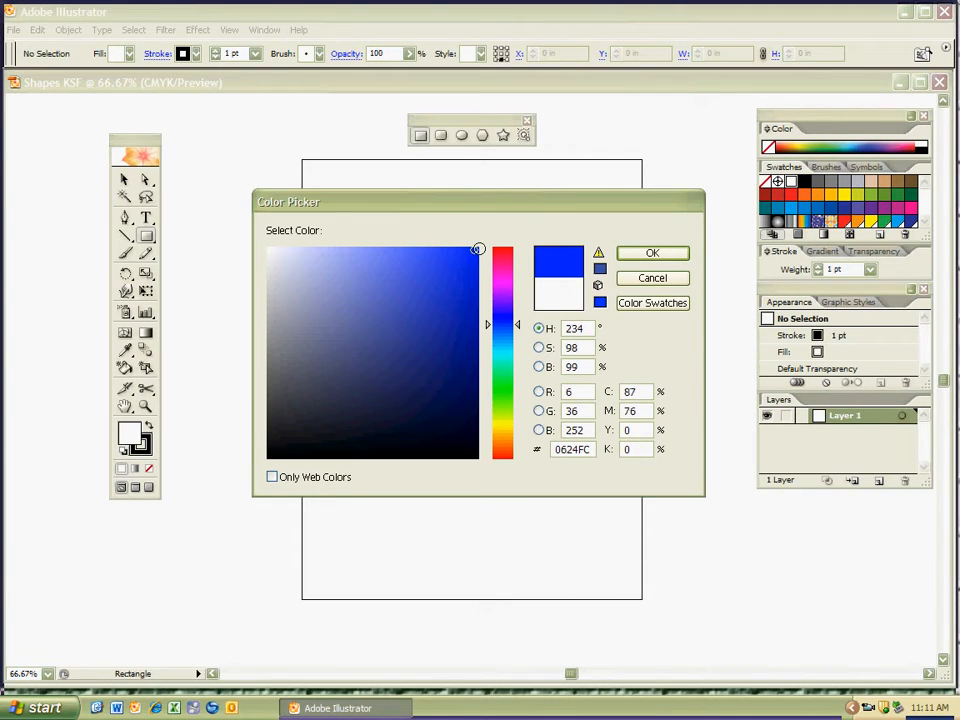
click(307, 261)
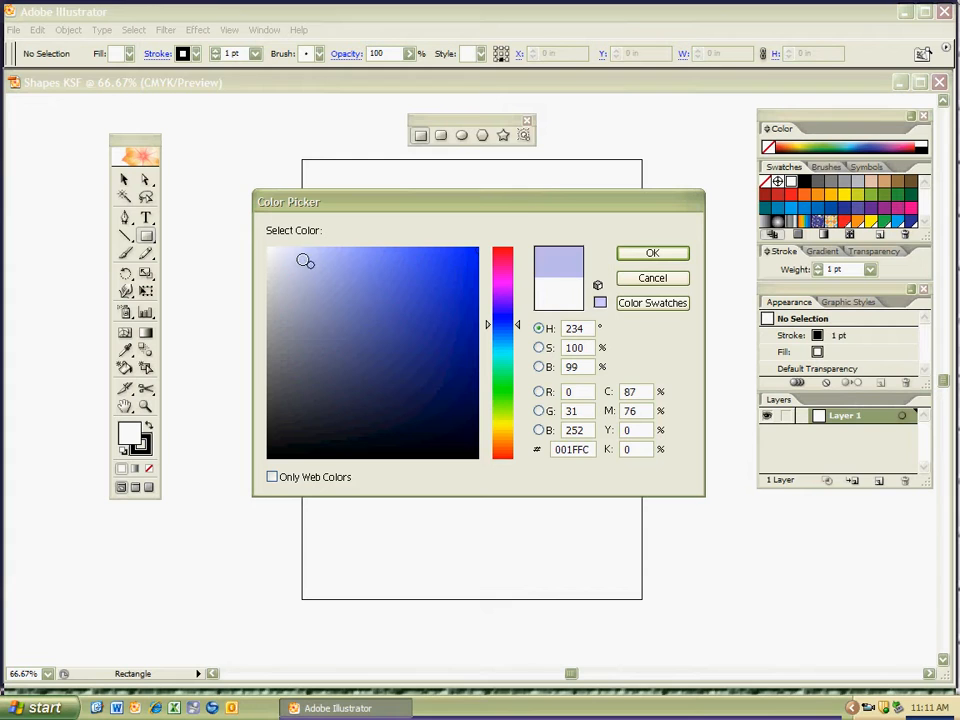
click(308, 257)
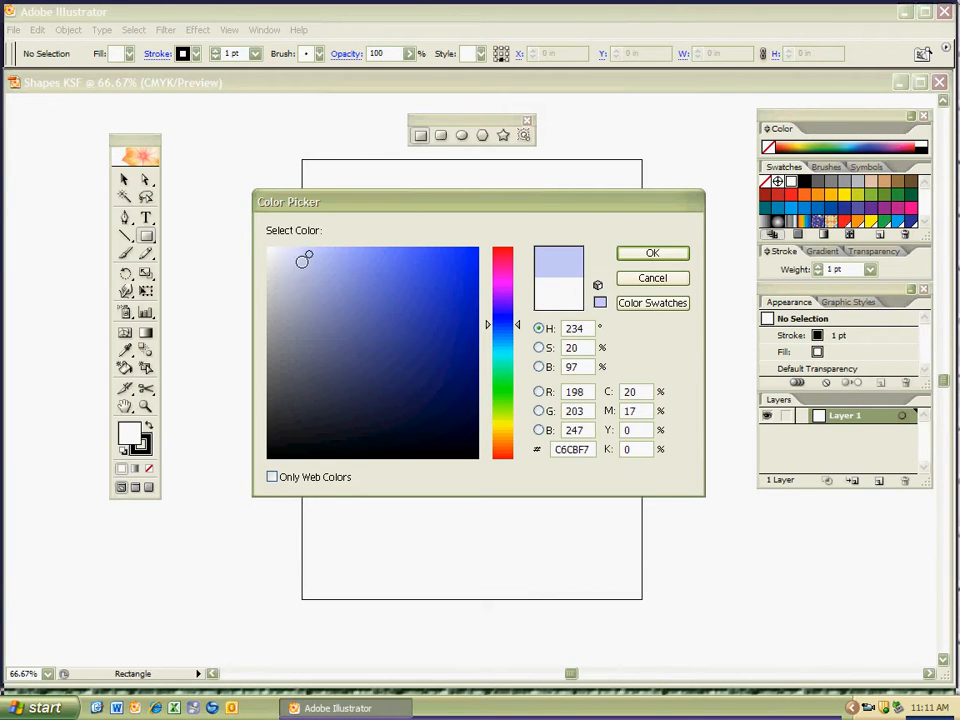
drag(274, 253, 251, 240)
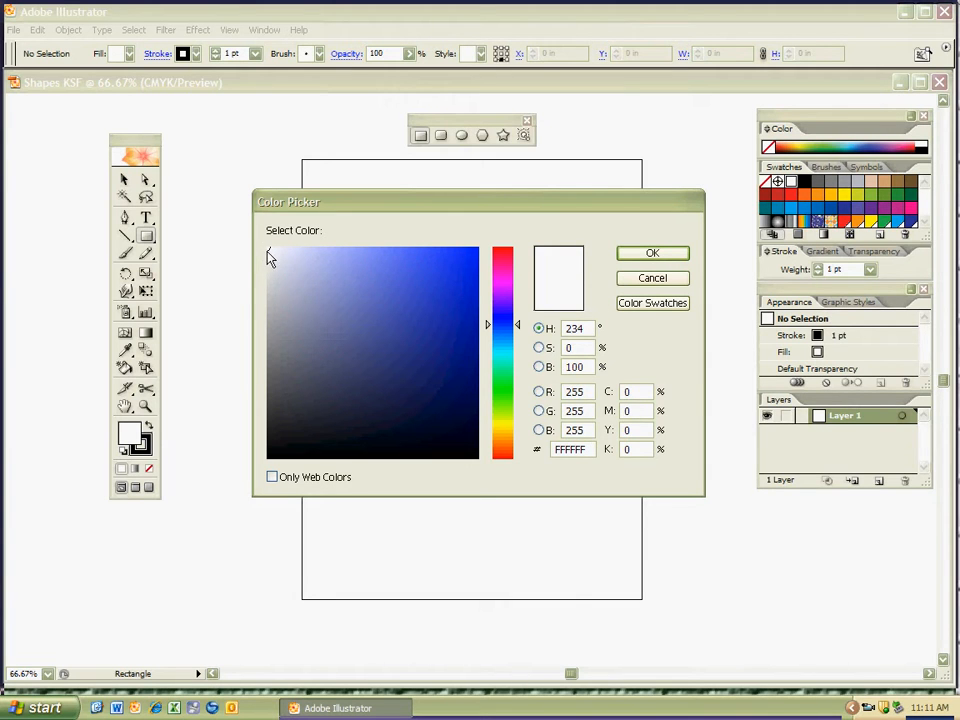
mouse_move(422, 409)
mouse_down()
mouse_move(487, 470)
mouse_move(454, 454)
mouse_move(442, 398)
mouse_move(409, 379)
mouse_move(459, 422)
mouse_move(461, 401)
mouse_up()
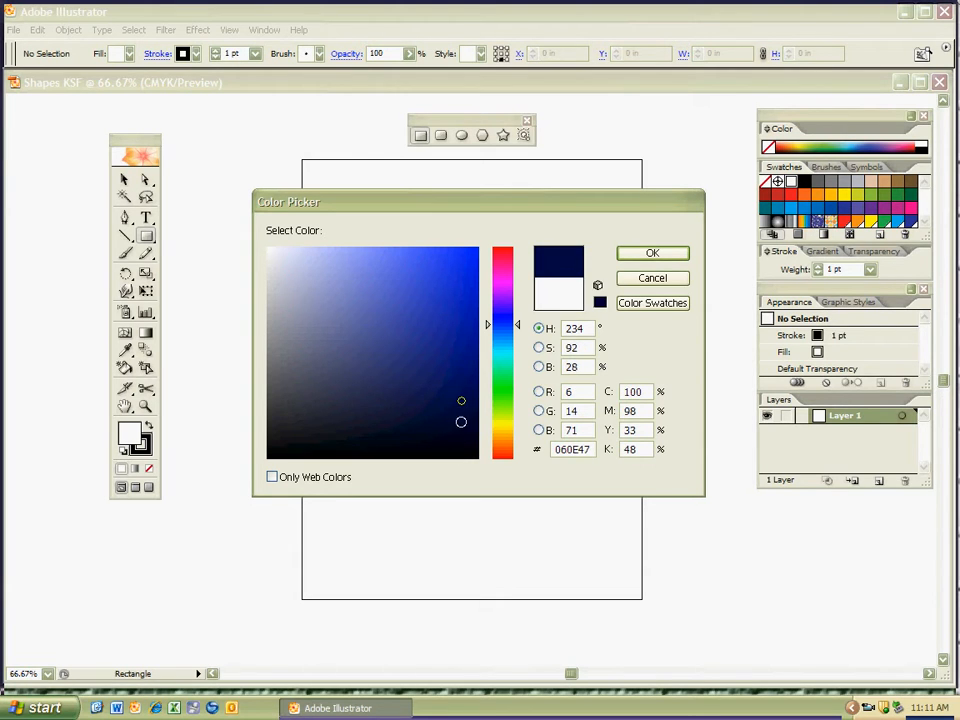
click(476, 458)
click(269, 251)
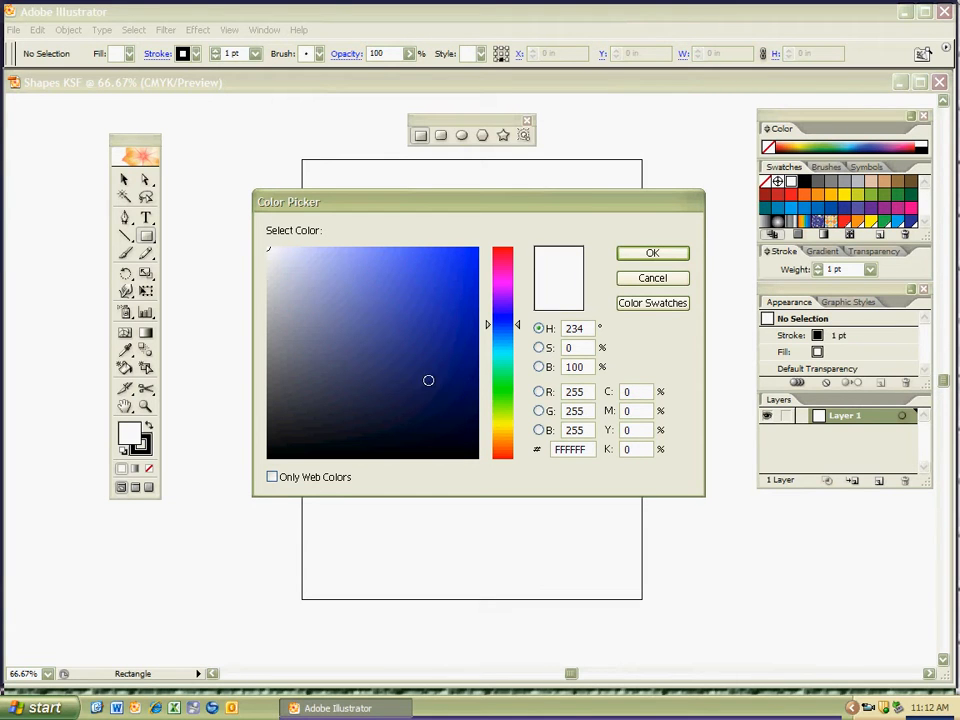
Set the fill colour to the light blue BDC3EF.
click(336, 290)
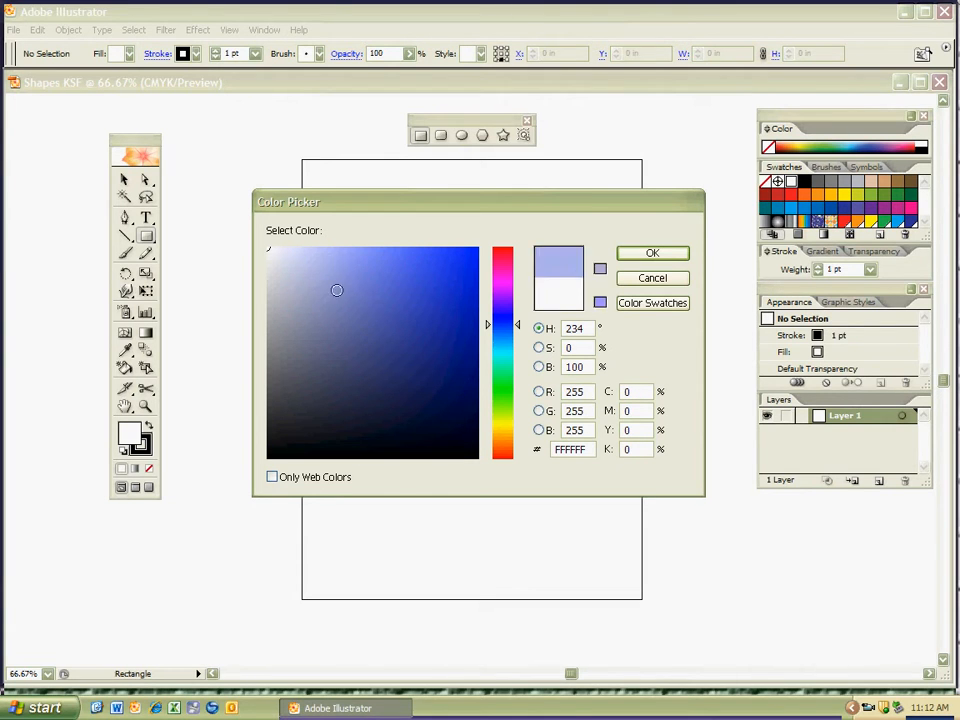
click(310, 260)
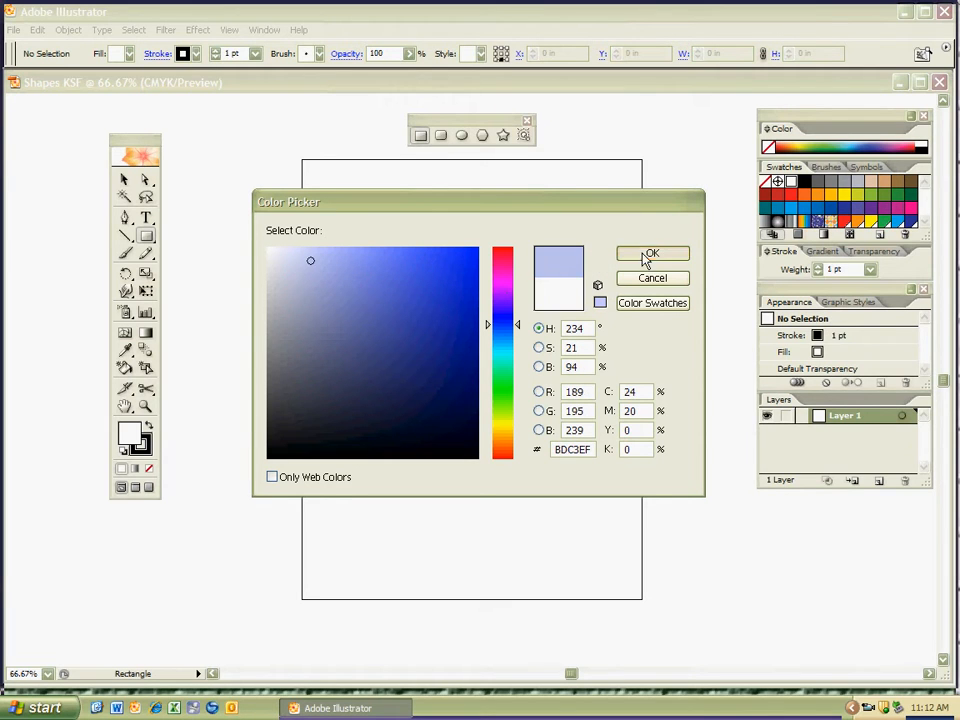
key(Return)
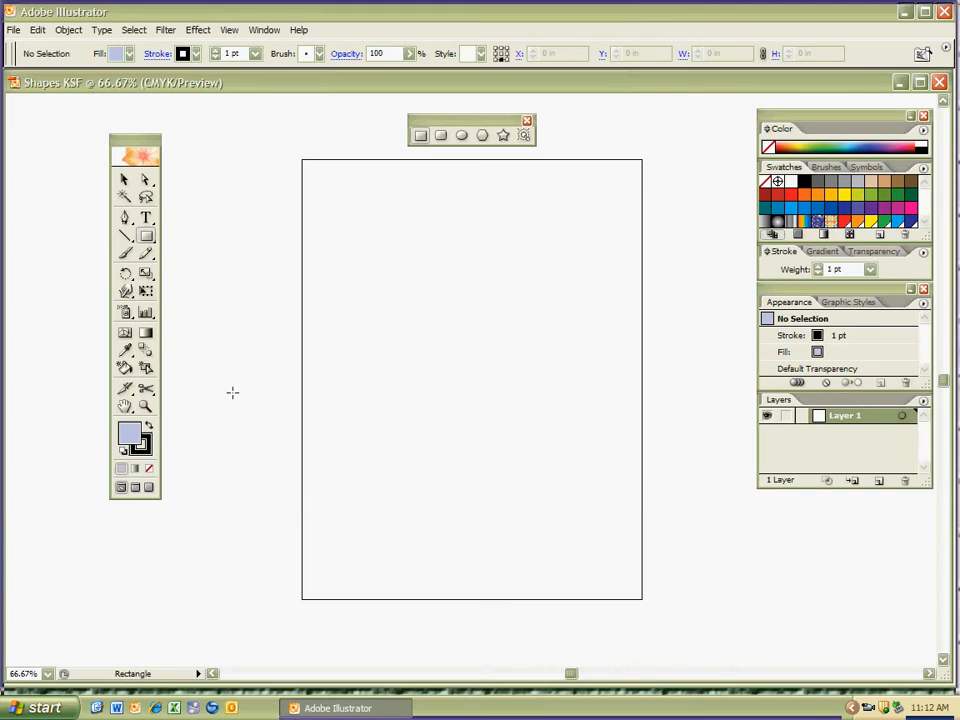
Set the stroke colour to a dark green with hue 124° and hex value 054708.
double_click(151, 450)
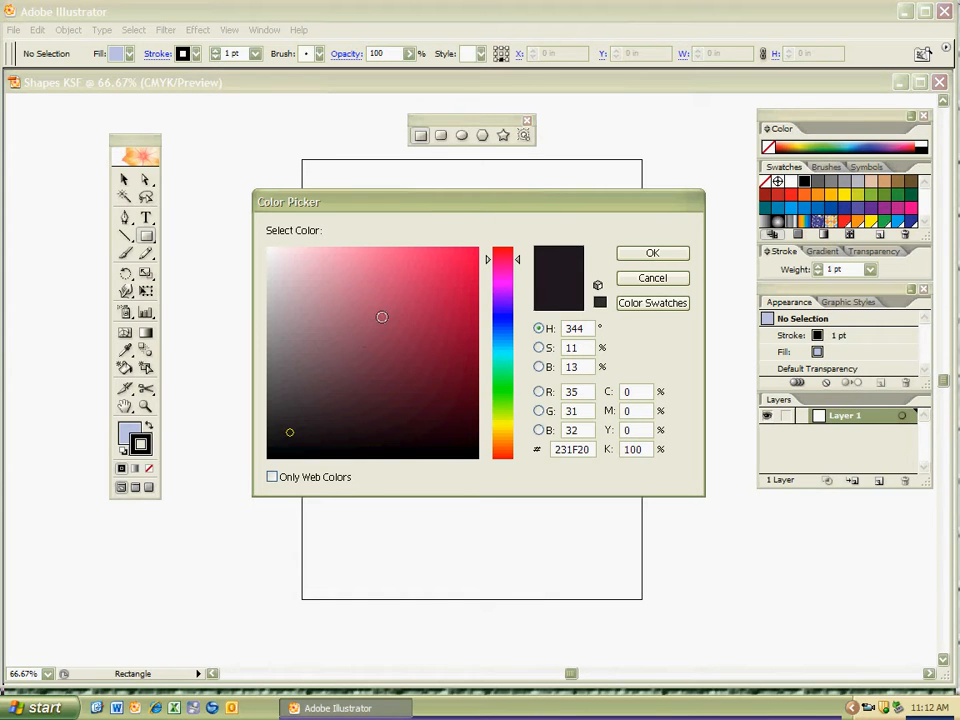
drag(489, 262, 489, 392)
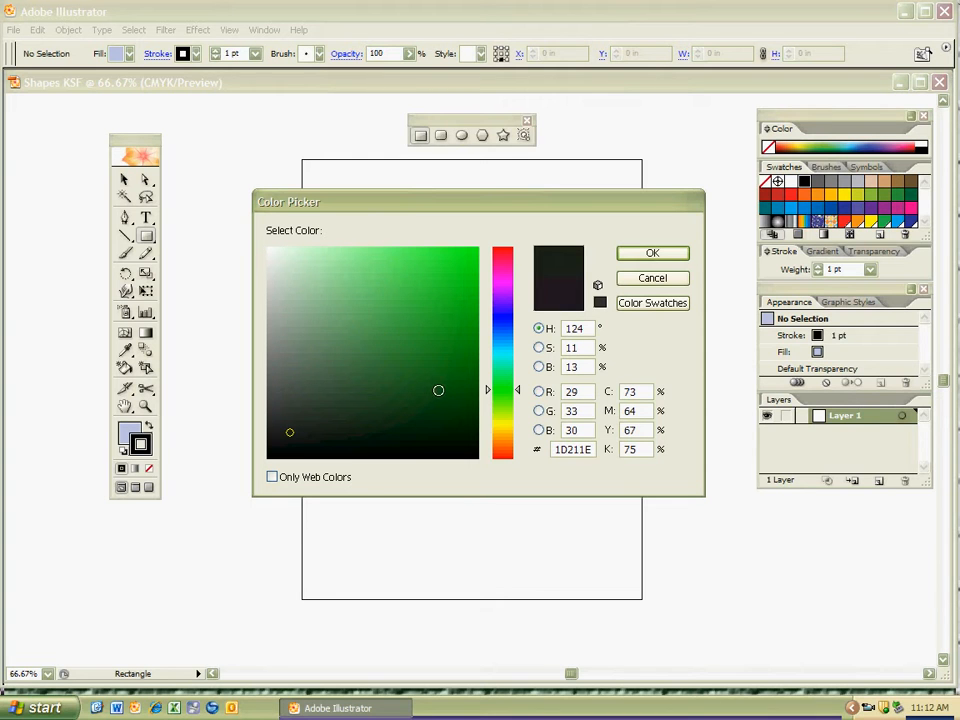
click(463, 400)
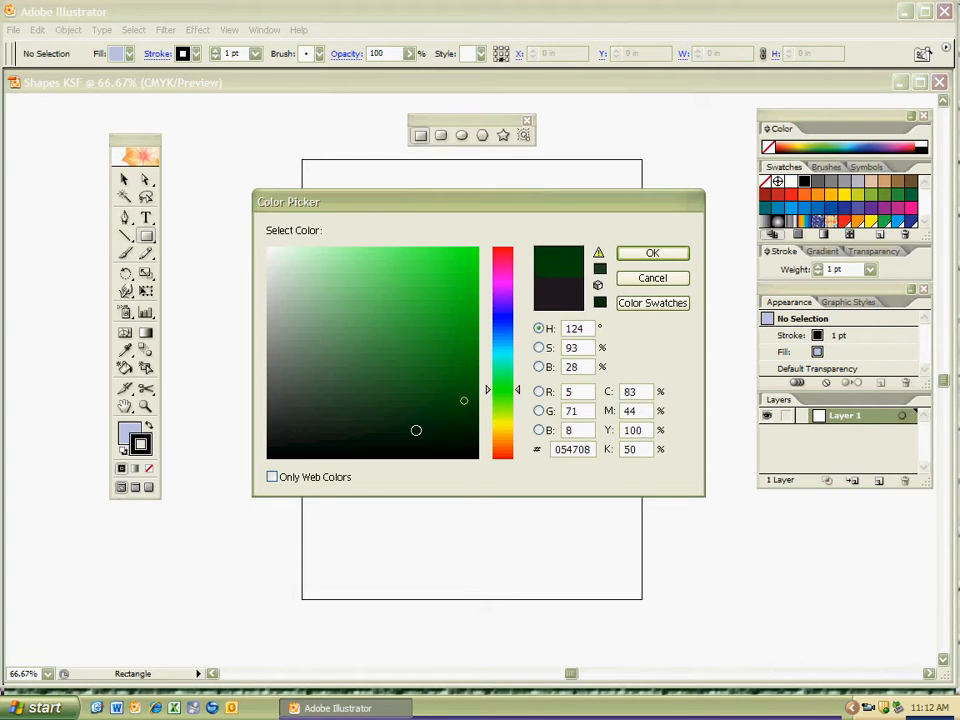
click(628, 257)
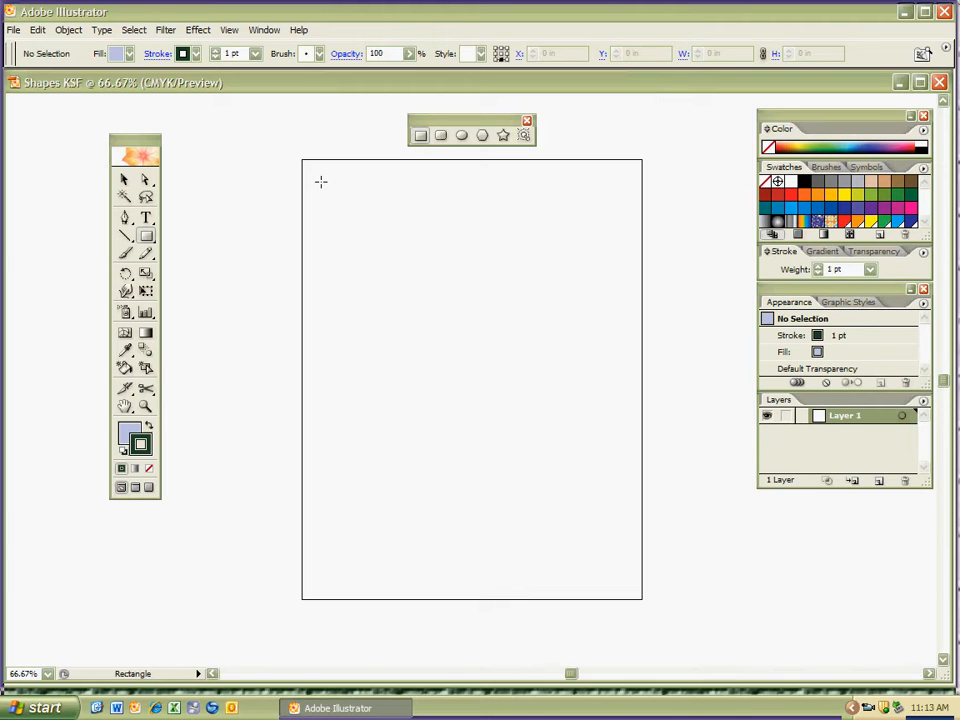
Draw a tall rectangle about 1.1 in wide and 5 in high near the artboard's upper-left corner, then deselect it.
drag(321, 182, 363, 385)
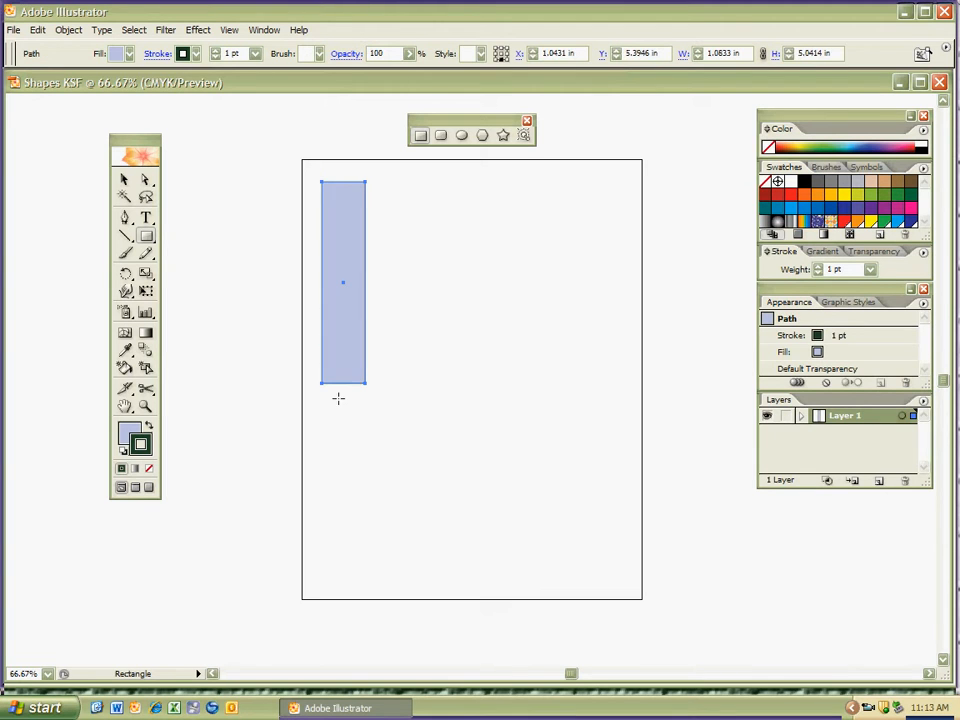
ctrl+click(335, 424)
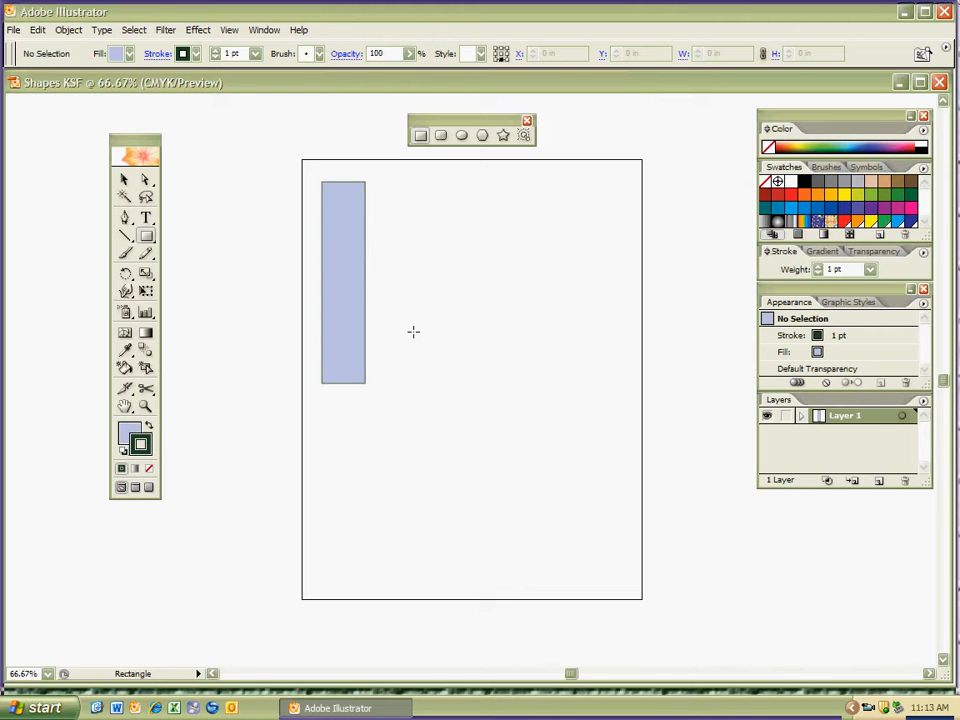
Set the tall rectangle's stroke weight to 7 pt and deselect it.
key(ctrl)
key(ctrl)
ctrl+click(349, 352)
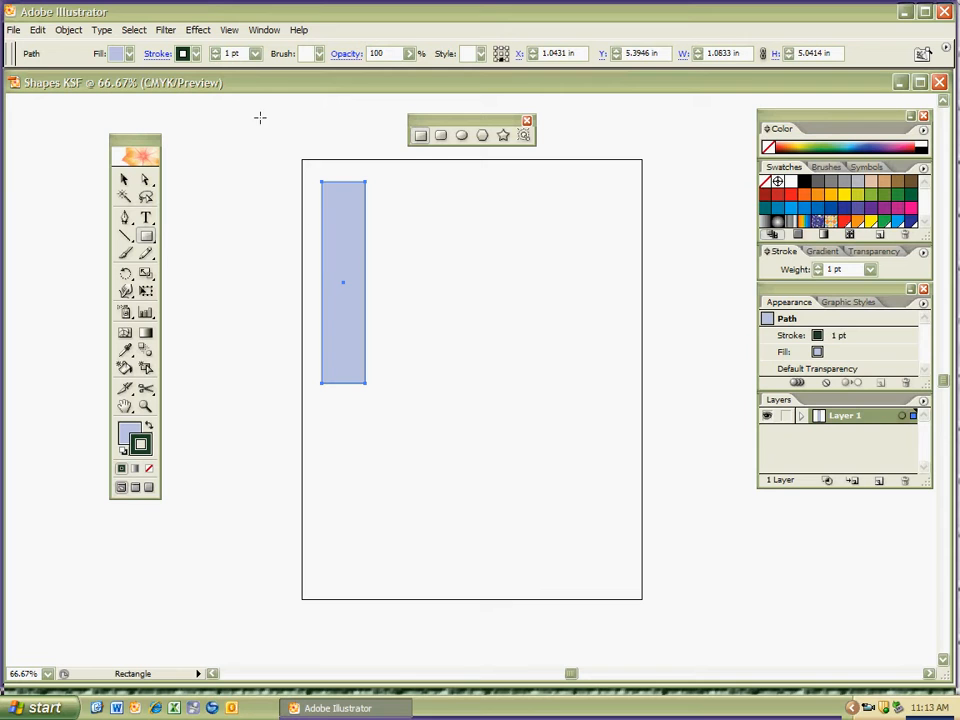
click(256, 54)
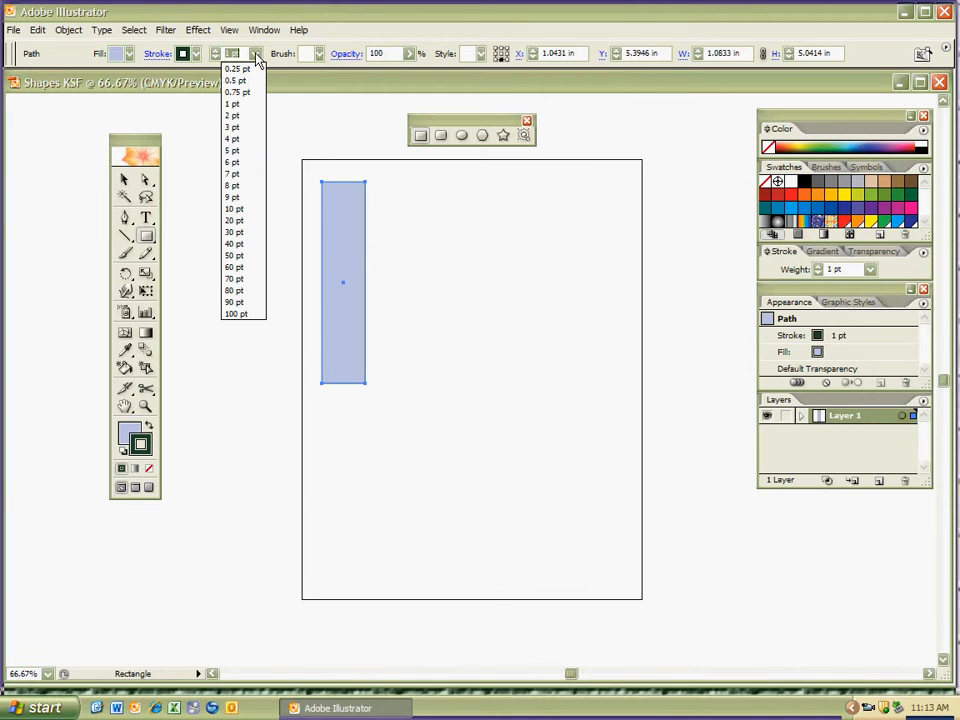
click(236, 175)
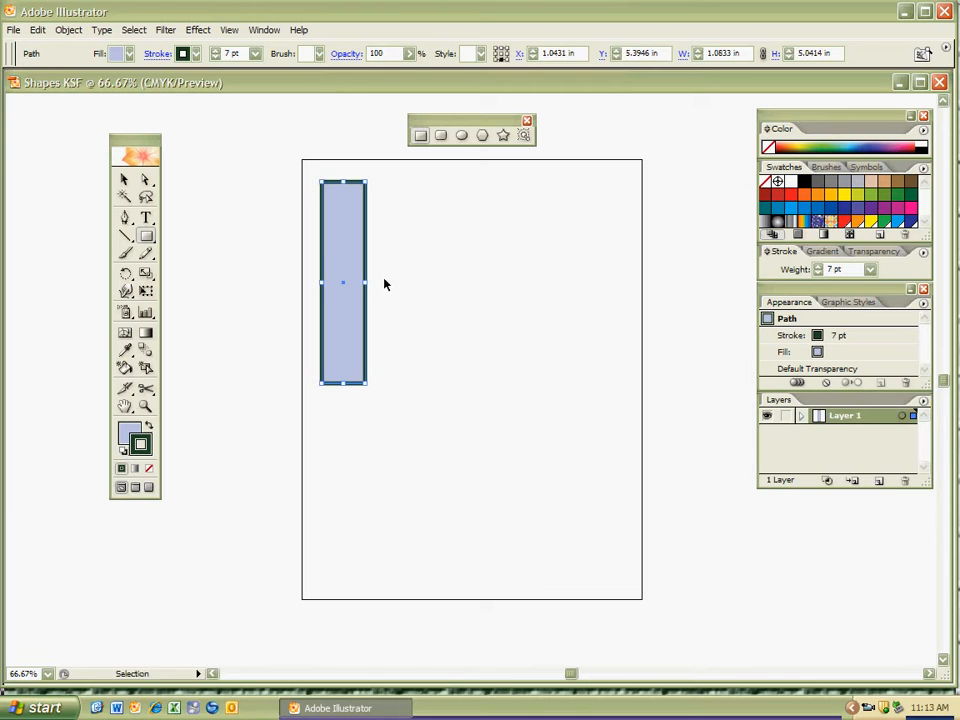
ctrl+click(386, 283)
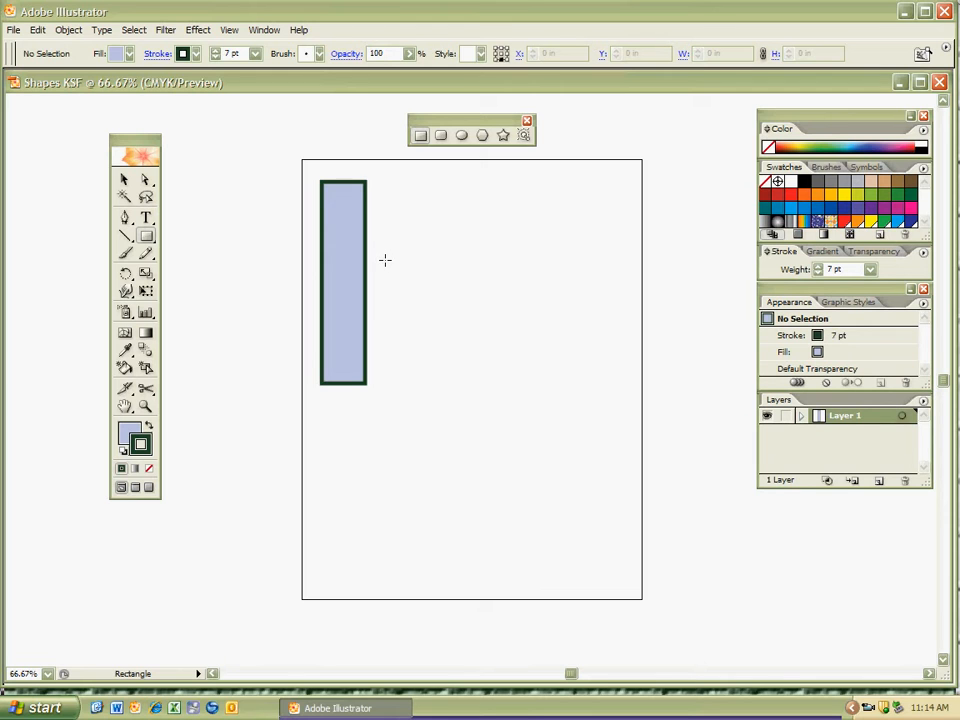
Draw a square about 1.75 in per side just to the right of the tall rectangle.
mouse_move(390, 272)
mouse_down()
mouse_move(416, 375)
mouse_move(441, 393)
mouse_up()
drag(456, 397, 417, 330)
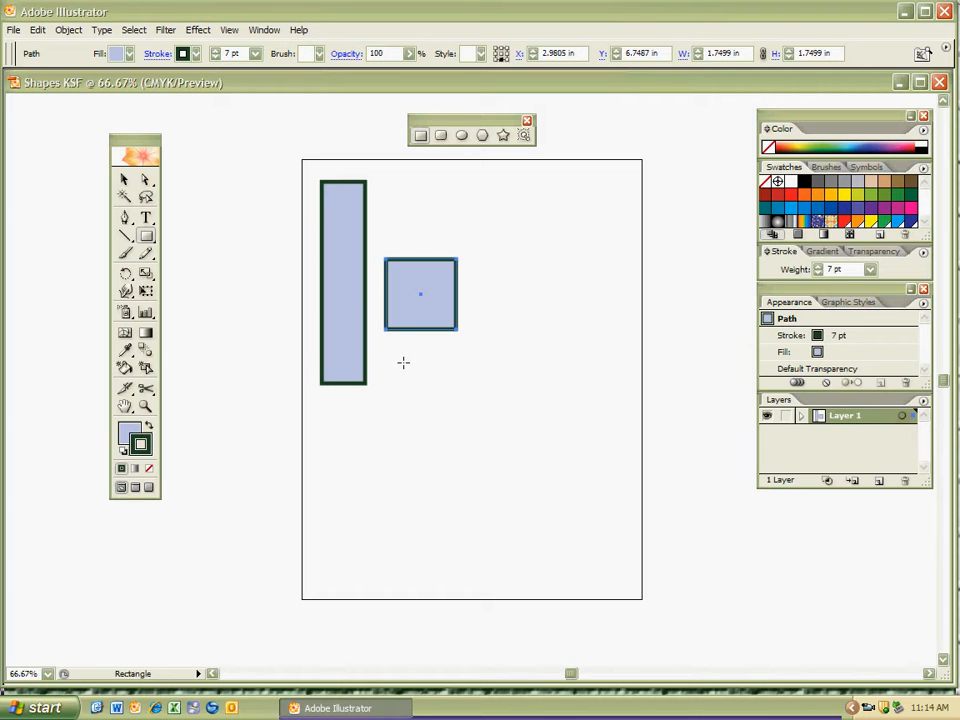
Move the square up beside the tall rectangle so their top edges line up, then deselect it.
key(v)
drag(408, 297, 400, 220)
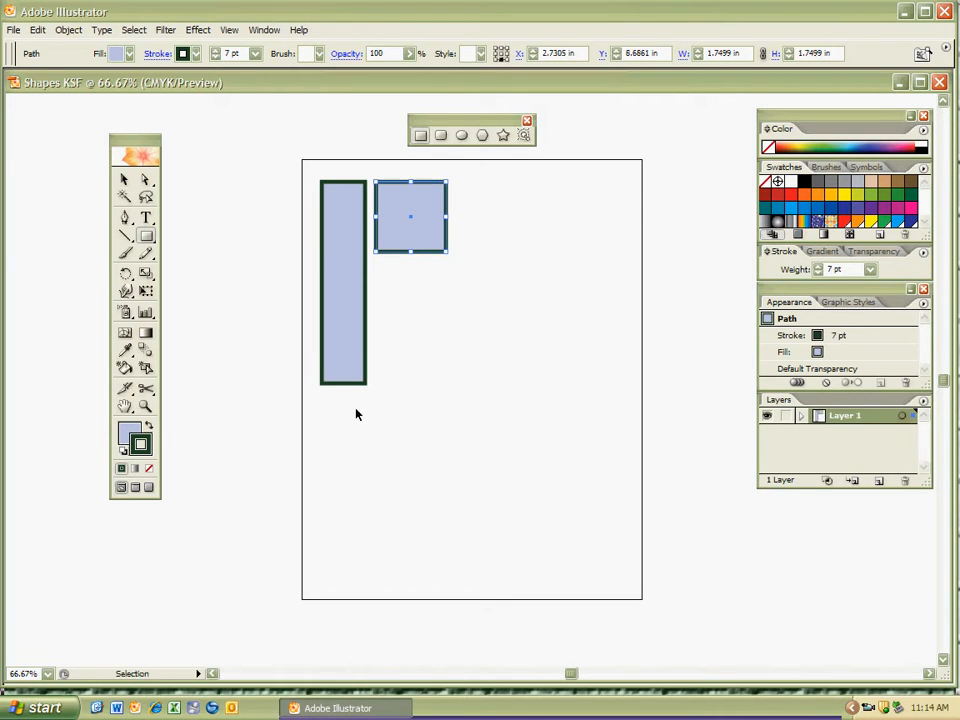
key(ctrl+shift+a)
ctrl+click(378, 478)
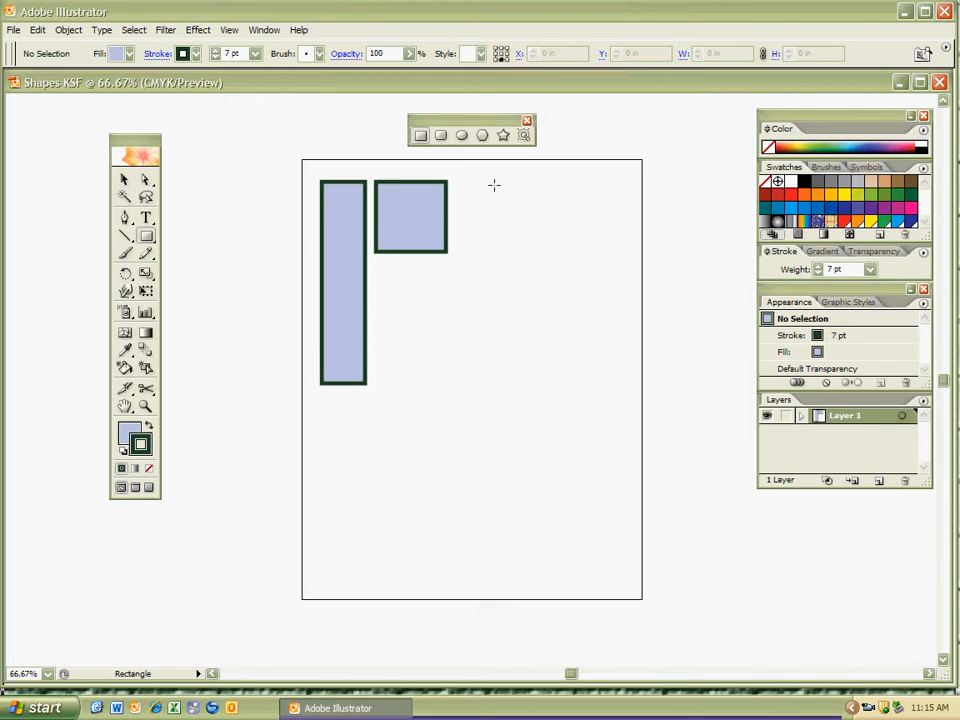
Draw a rounded rectangle about 1.77 in wide and 4.35 in high directly below the square, then deselect it.
click(442, 137)
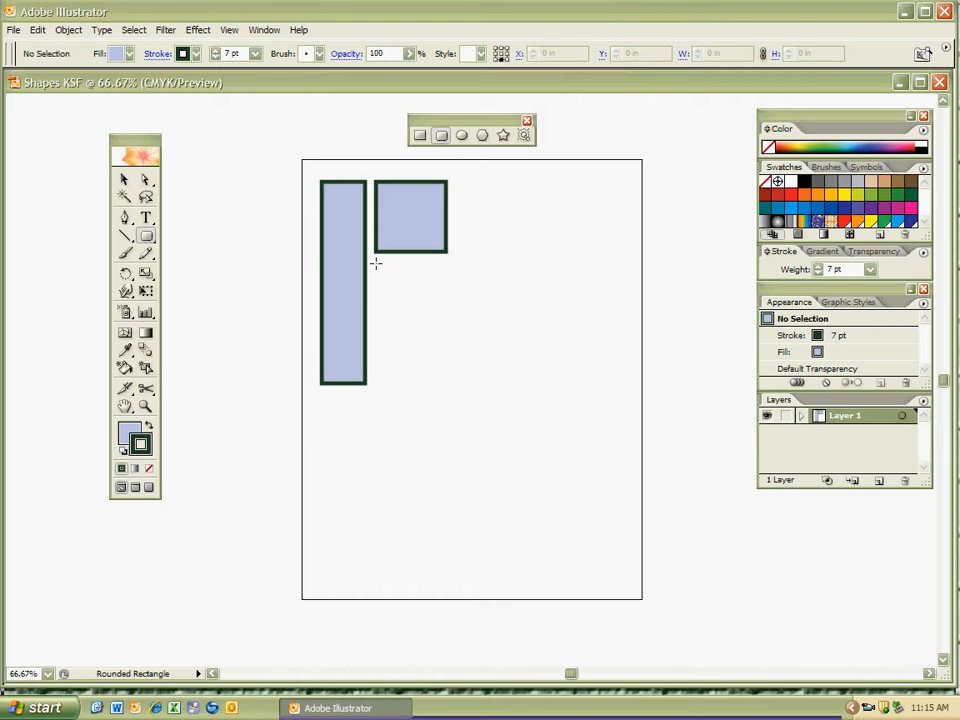
drag(375, 267, 446, 441)
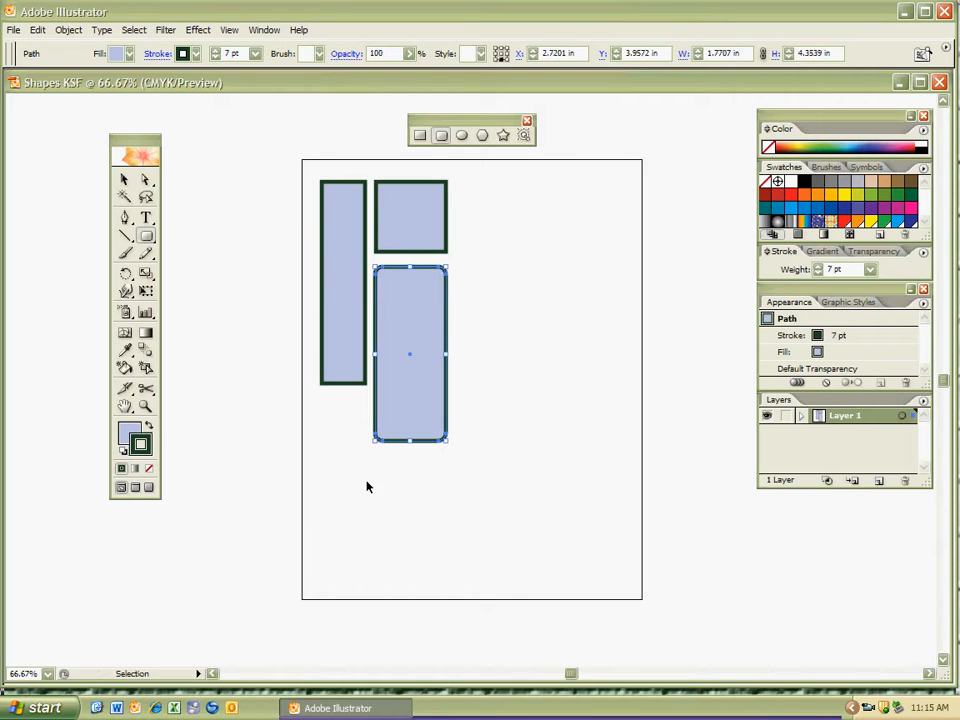
ctrl+click(371, 476)
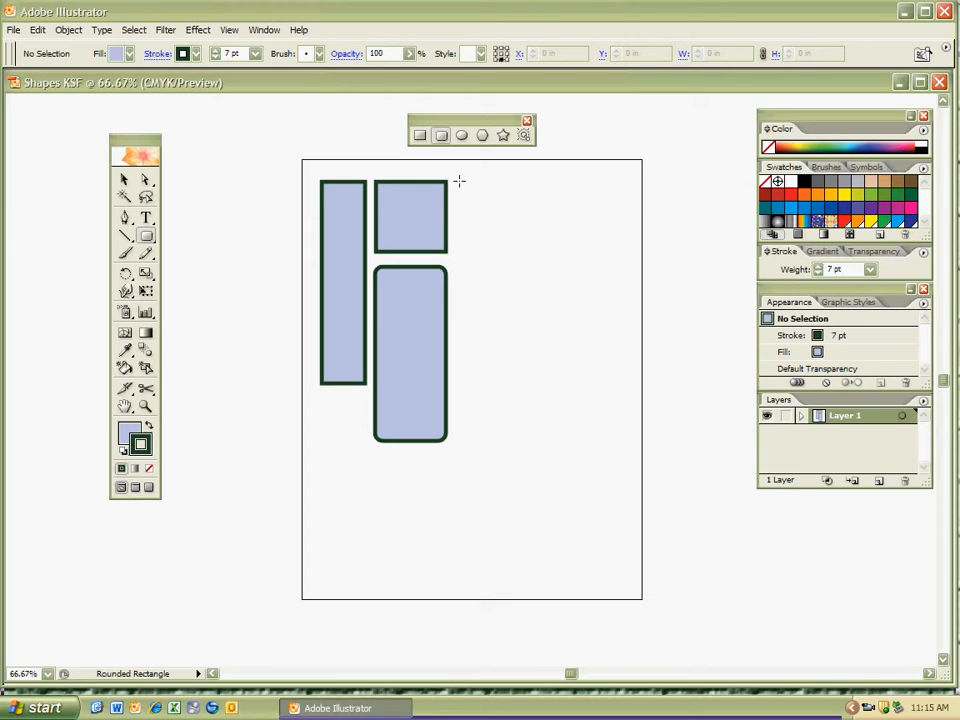
Draw a rounded square about 1.79 in per side to the right of the plain square, then deselect it.
drag(458, 181, 511, 254)
mouse_move(506, 249)
mouse_down()
mouse_move(507, 368)
mouse_move(540, 474)
mouse_move(598, 311)
mouse_move(521, 231)
mouse_move(514, 256)
mouse_move(536, 261)
mouse_move(527, 249)
mouse_move(525, 339)
mouse_move(484, 525)
mouse_move(398, 537)
mouse_move(349, 476)
mouse_move(341, 538)
mouse_move(377, 579)
mouse_move(433, 535)
mouse_move(534, 484)
mouse_move(527, 283)
mouse_move(511, 253)
mouse_up()
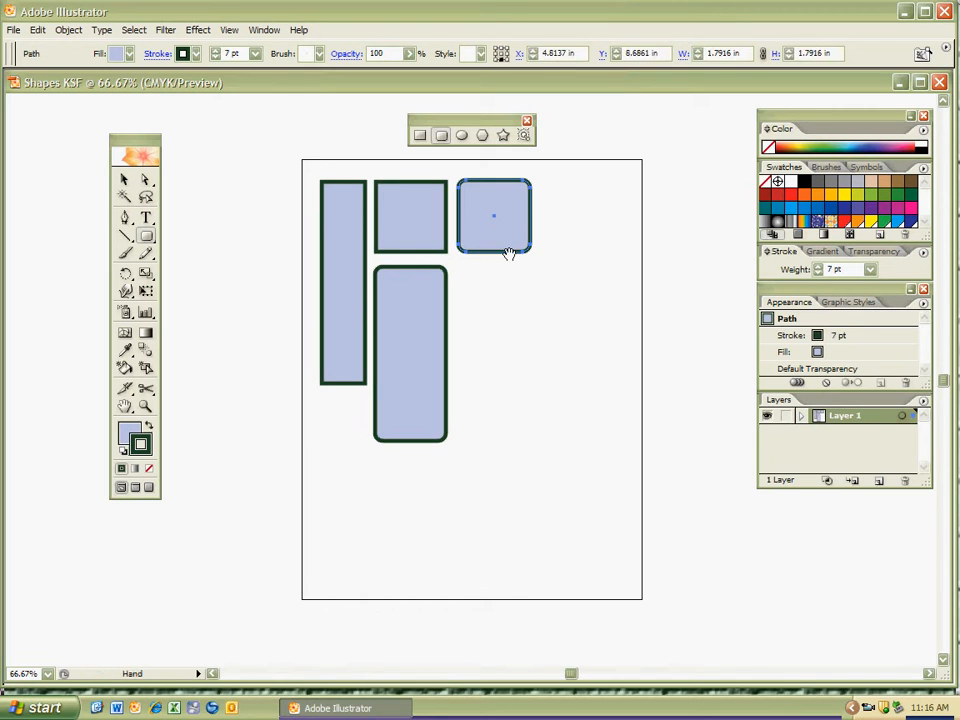
ctrl+click(438, 457)
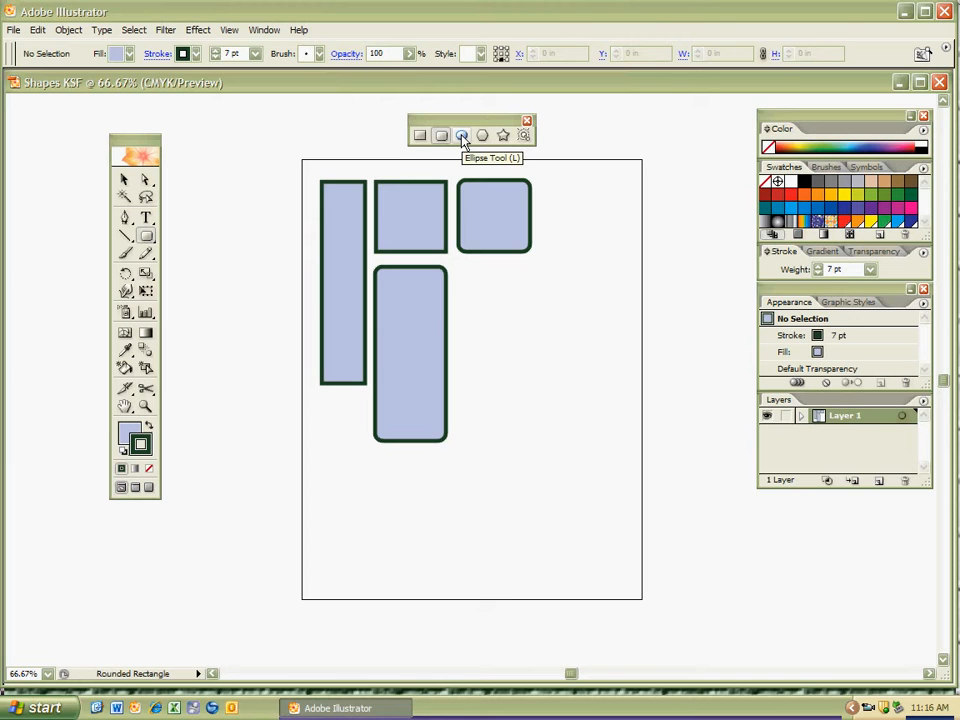
Draw an upright ellipse about 2.19 in wide and 3.92 in high below the rounded square.
key(l)
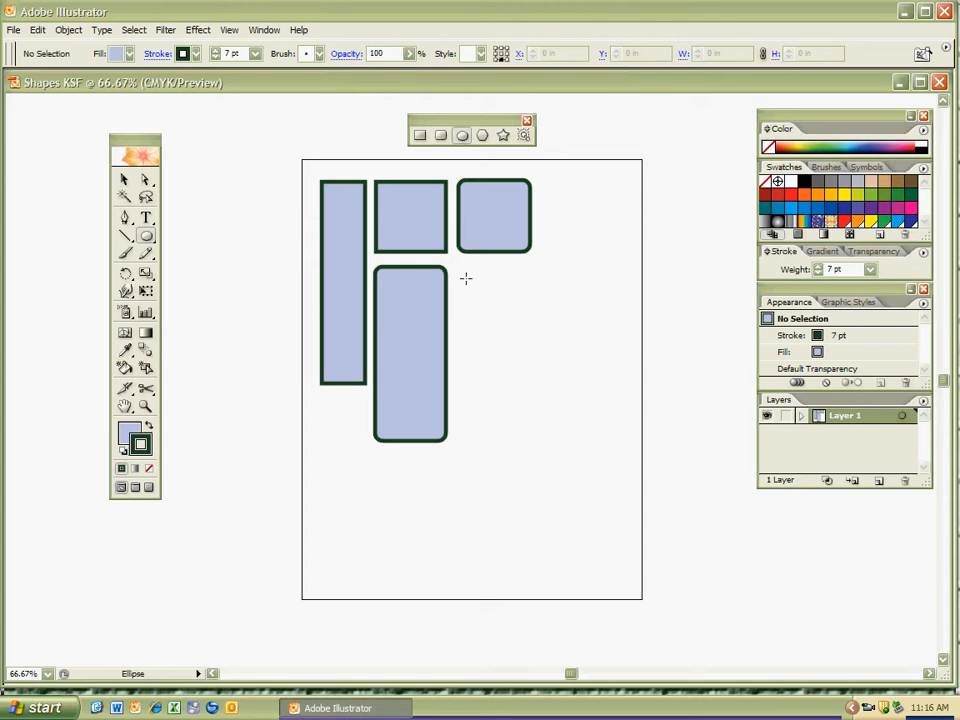
drag(463, 273, 540, 431)
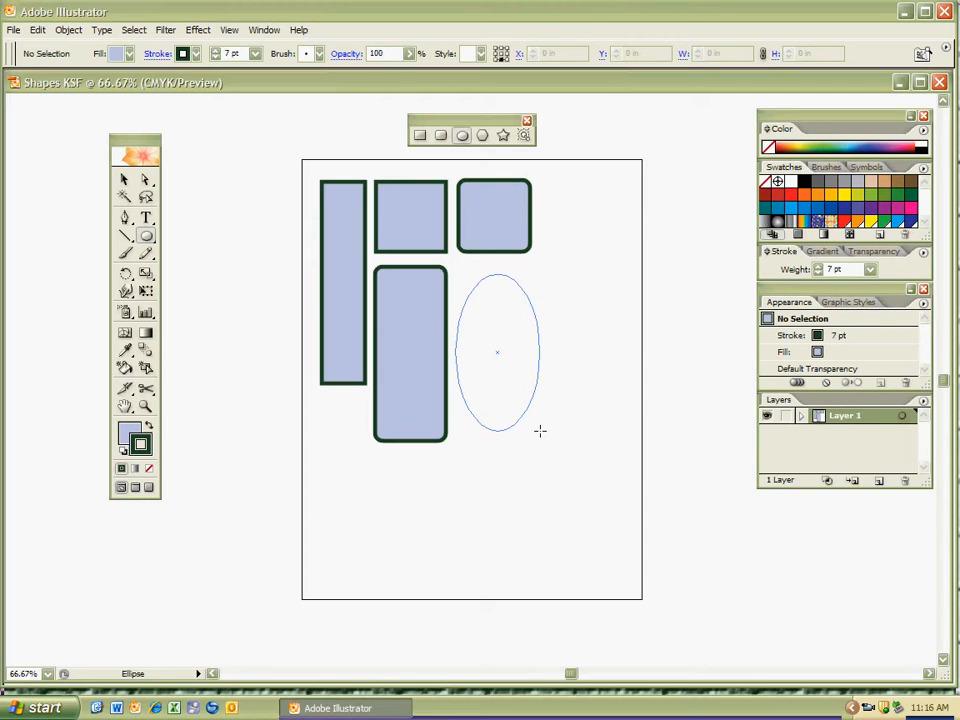
drag(540, 431, 545, 432)
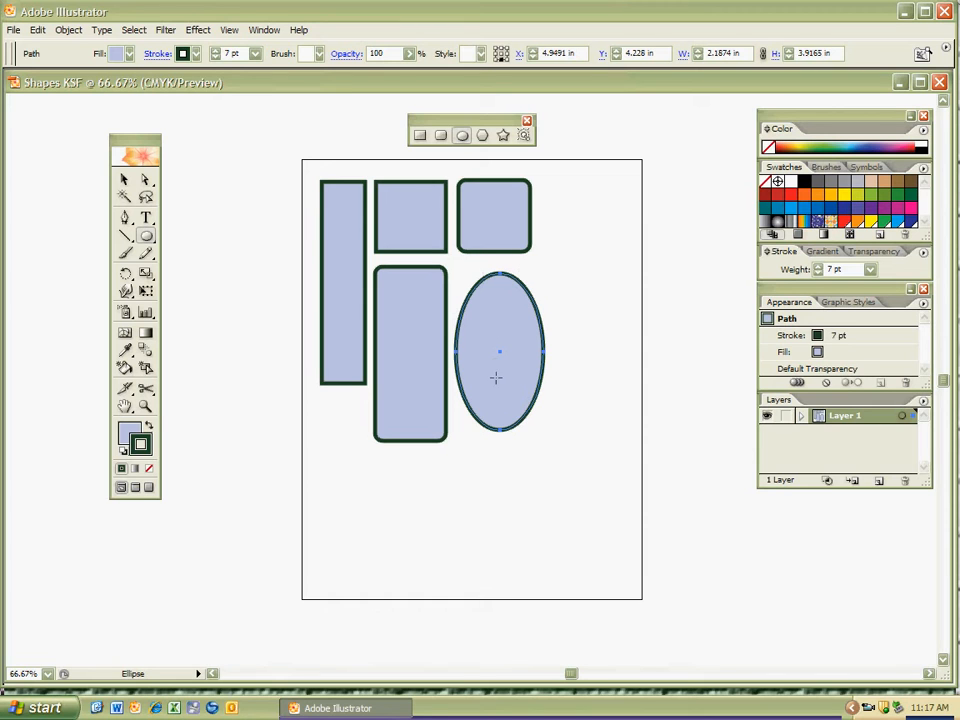
Set the ellipse's fill to a light pink with hue 360°.
click(129, 434)
double_click(131, 436)
click(519, 315)
drag(520, 298, 516, 244)
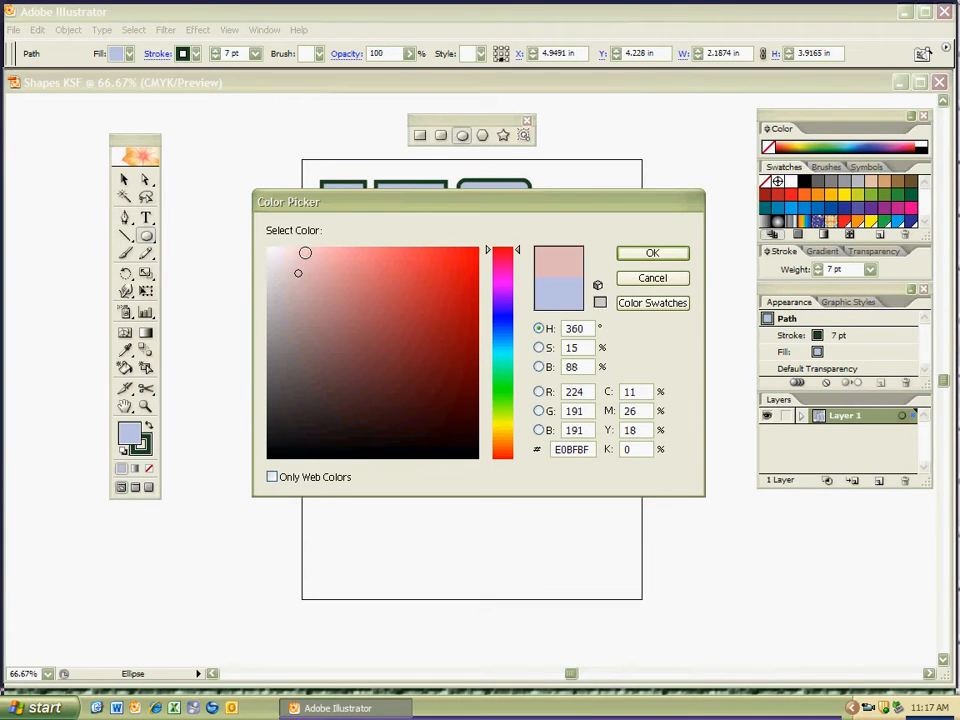
click(298, 254)
click(652, 255)
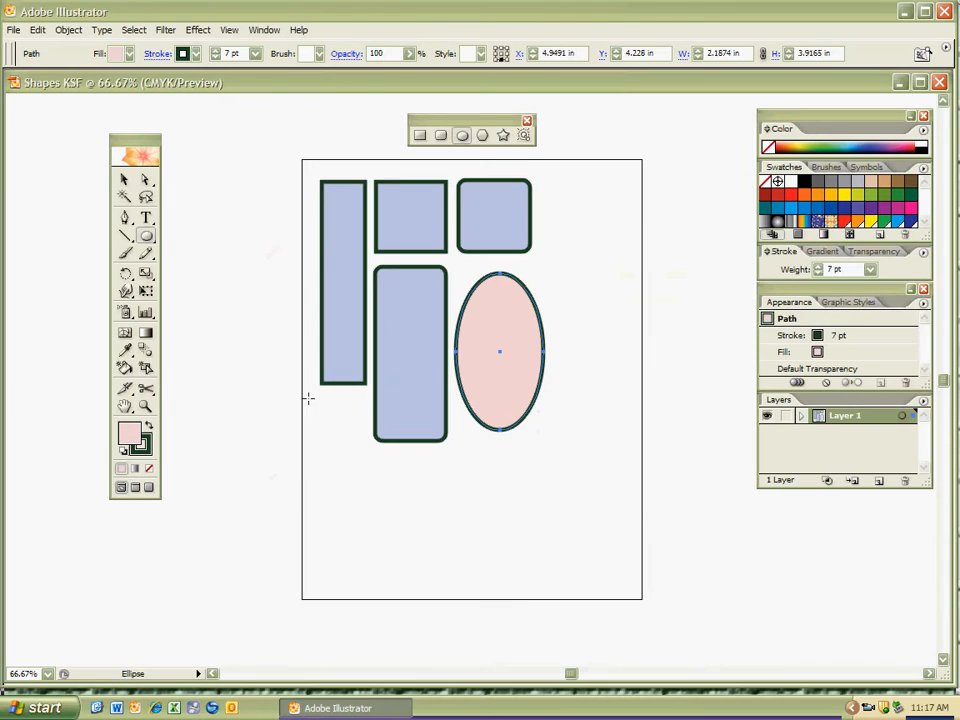
Set the ellipse's stroke to a dark olive with hue 60° and hex value 595909, then deselect it.
double_click(142, 444)
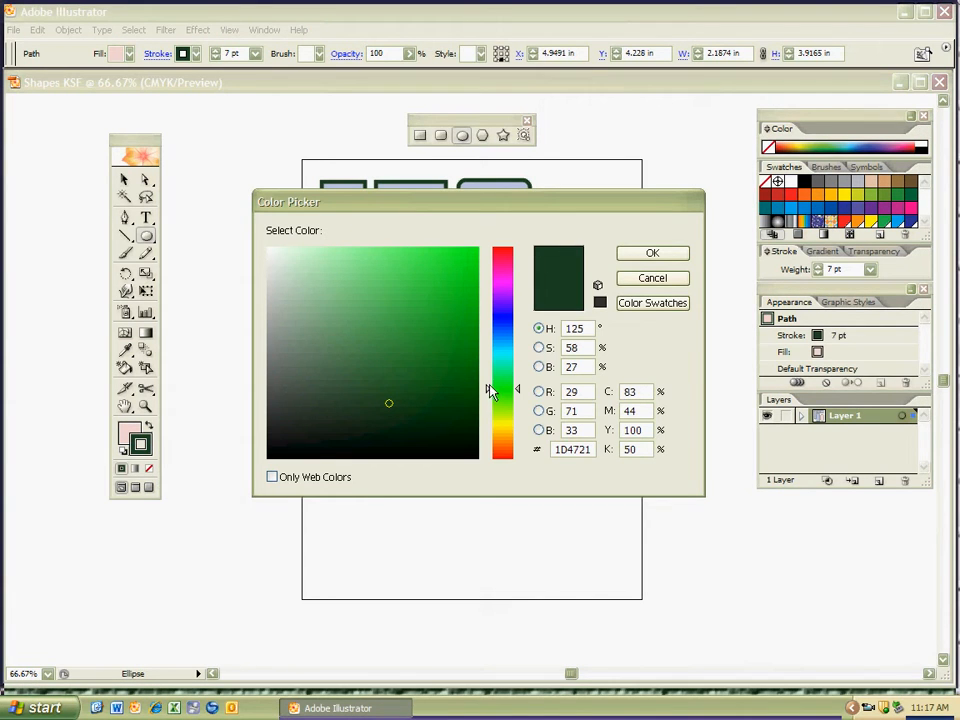
drag(491, 389, 489, 429)
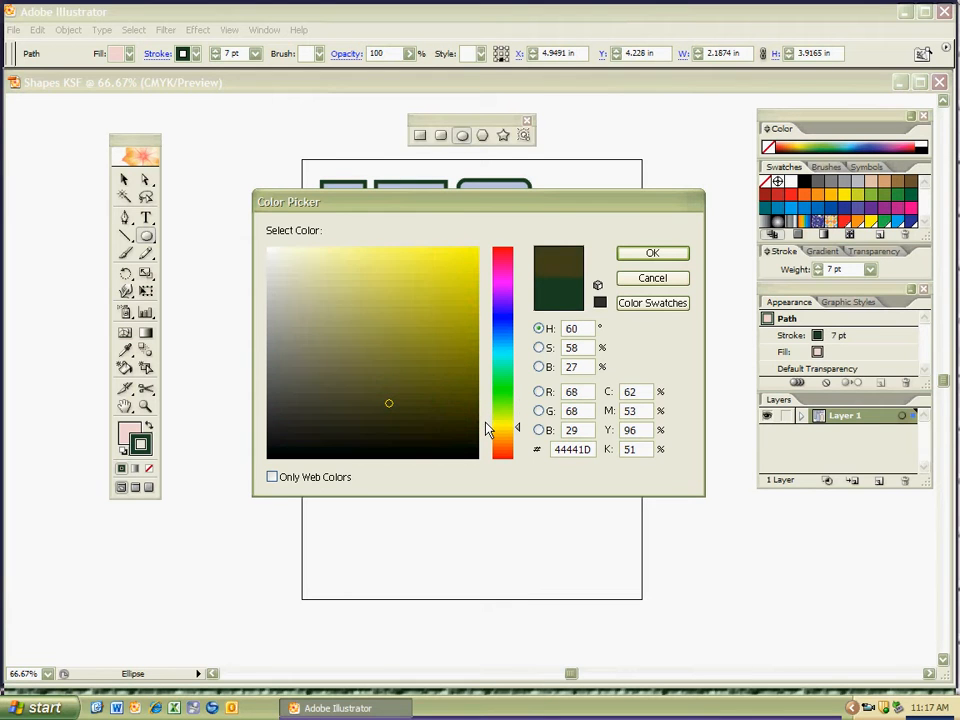
click(458, 386)
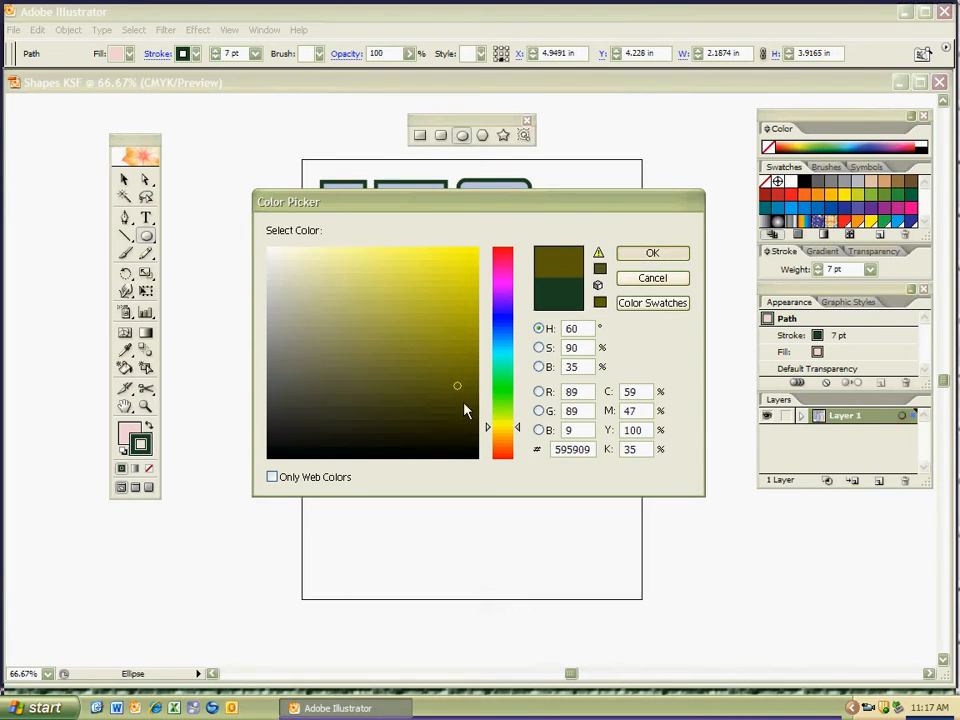
key(Return)
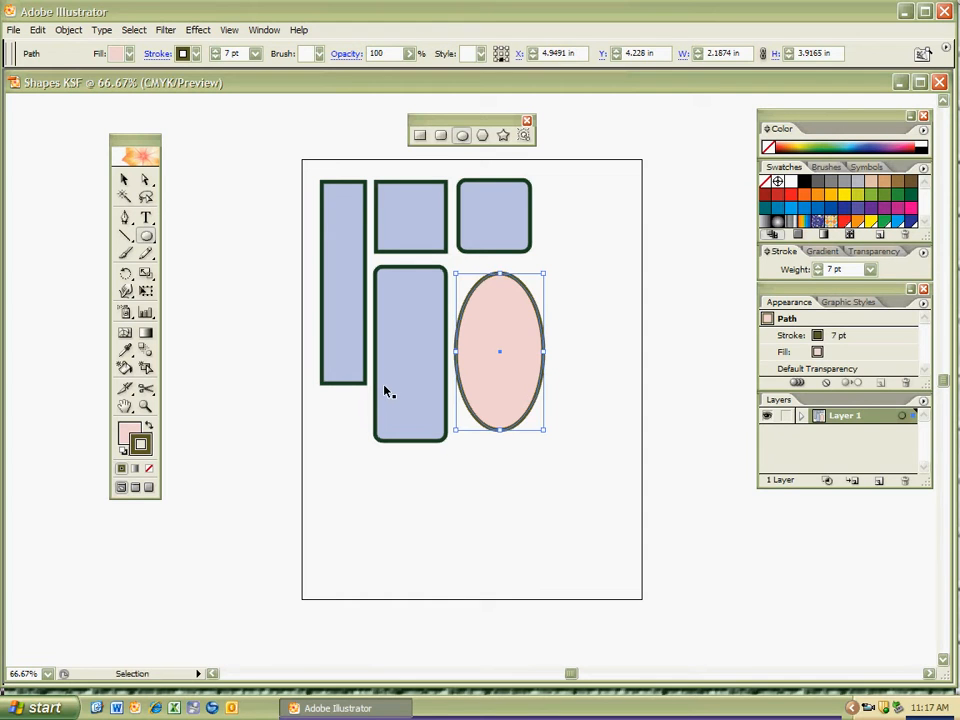
key(ctrl+shift+a)
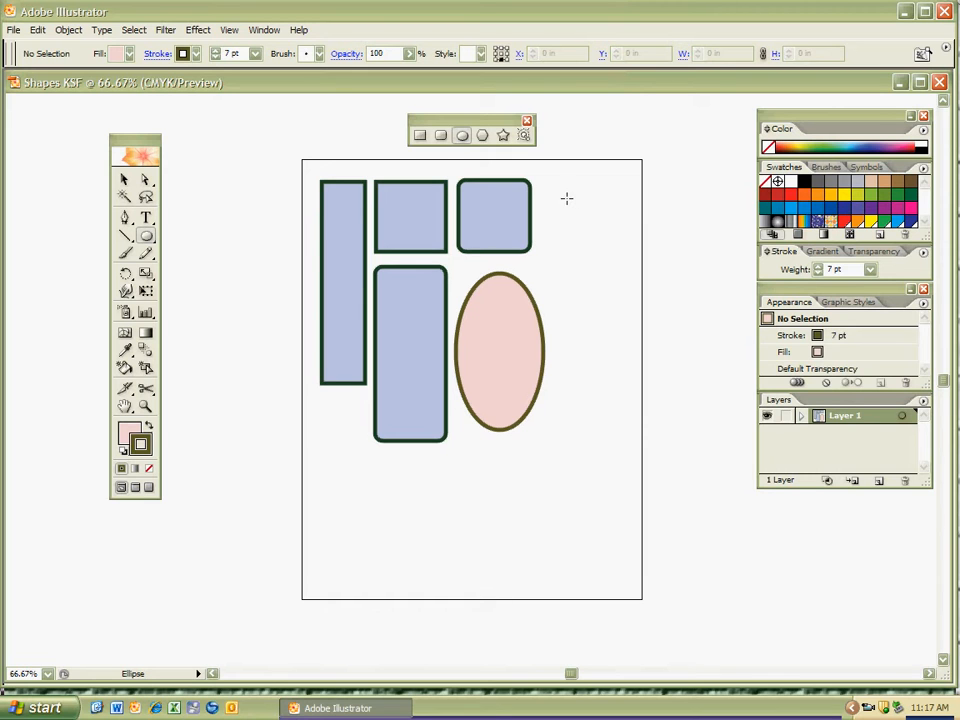
Draw a circle about 1.92 in across to the right of the rounded square, then deselect it.
drag(561, 182, 609, 250)
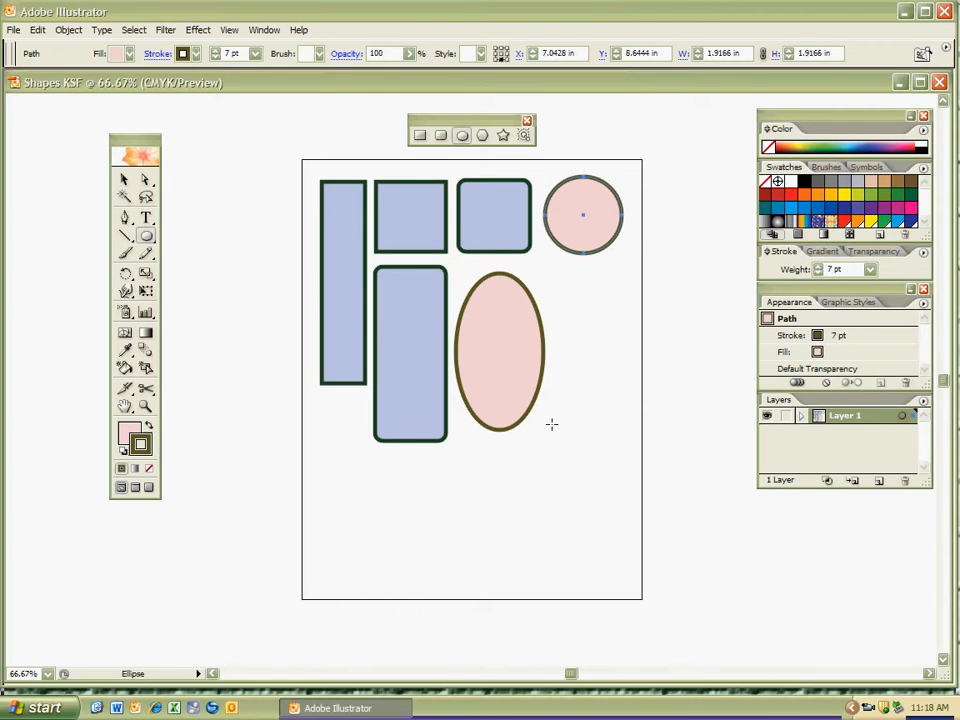
ctrl+click(495, 458)
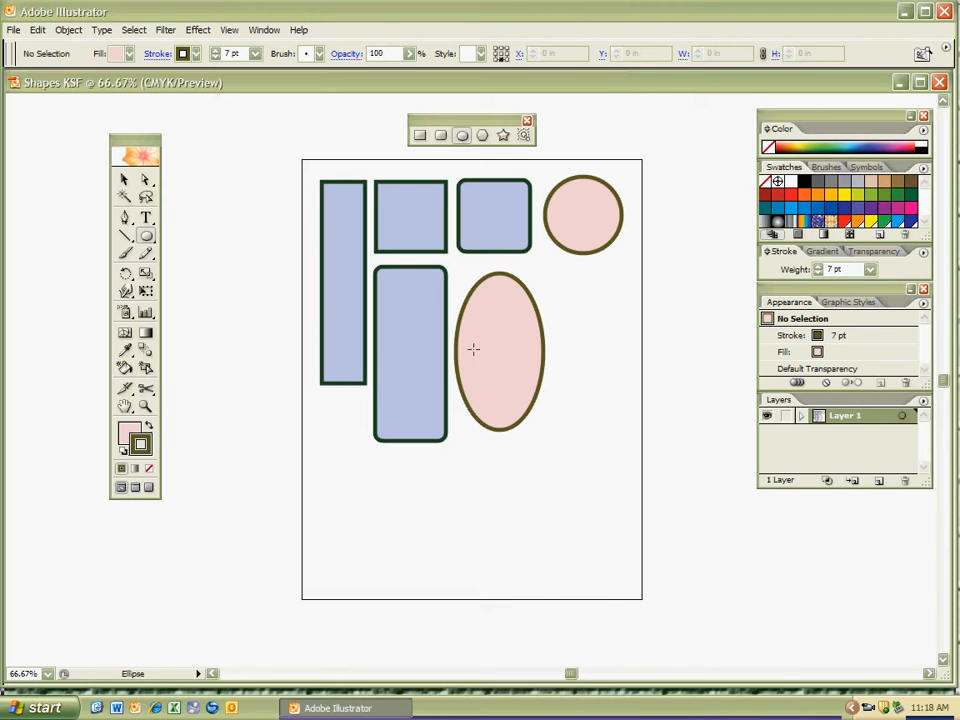
Draw a many-sided polygon about 2.87 in across near the artboard's lower-left corner, inspect its outline up close, then delete it.
click(482, 136)
drag(339, 497, 400, 563)
key(Up)
key(Up)
key(Up)
key(Up)
key(Up)
key(Up)
key(Up)
key(Up)
key(Up)
key(Up)
key(Up)
key(Up)
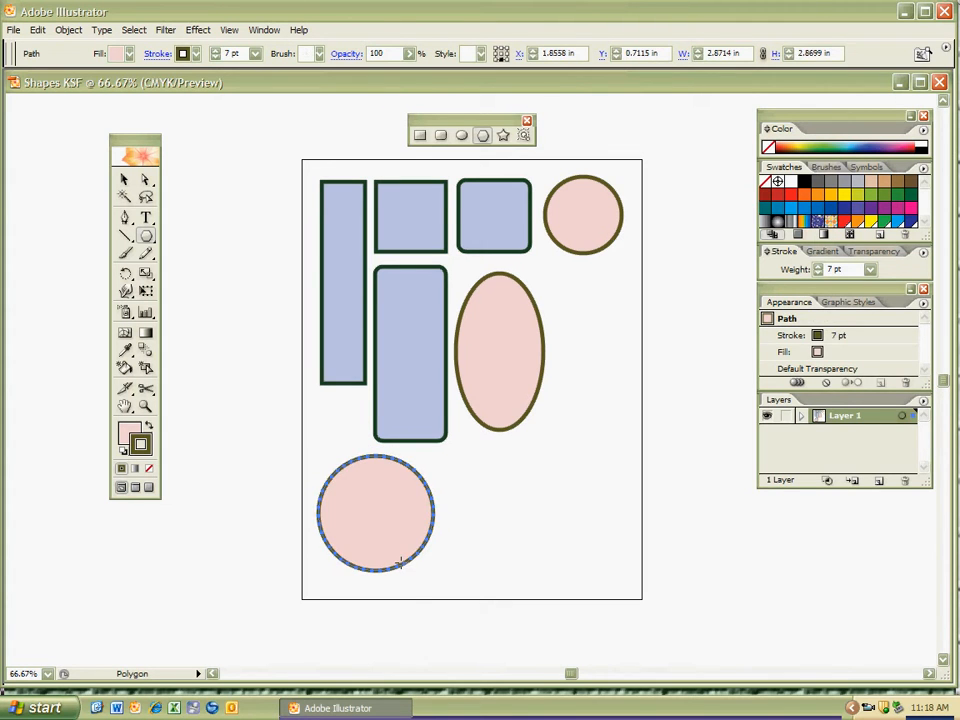
key(ctrl+plus)
key(ctrl+plus)
key(space)
drag(403, 477, 457, 459)
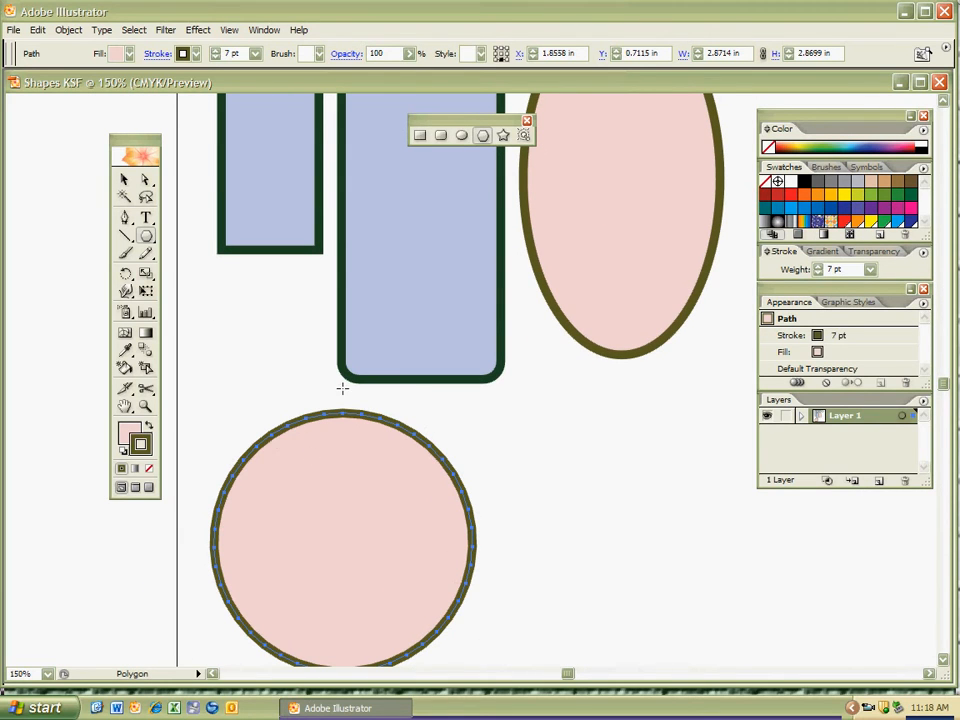
key(Delete)
Draw a polygon below the rounded rectangle, raising and lowering its number of sides down to a triangle, then delete it.
key(space)
drag(313, 486, 369, 505)
key(Down)
key(Down)
key(Down)
key(Down)
key(Down)
key(Down)
key(Down)
key(Down)
key(Up)
key(Up)
key(Up)
key(Up)
key(Up)
key(Up)
key(Up)
key(Up)
key(Up)
key(Down)
key(Down)
key(Down)
key(Down)
key(Down)
key(Down)
key(Down)
key(Down)
key(Down)
key(Up)
key(Up)
key(Up)
key(Up)
key(Up)
key(Up)
key(Up)
key(Up)
key(Up)
key(Up)
key(Up)
key(Up)
key(Down)
key(Down)
key(Down)
key(Down)
key(Down)
key(Down)
key(Down)
key(Down)
key(Down)
key(Down)
key(Down)
key(Down)
key(Up)
key(Up)
key(Up)
key(Up)
key(Up)
key(Up)
key(Up)
key(Up)
key(Up)
key(Up)
key(Up)
key(Up)
key(Up)
key(Down)
key(Down)
key(Down)
key(Down)
key(Down)
key(Down)
key(Down)
key(Down)
key(Down)
key(Down)
key(Down)
key(Down)
key(Down)
key(Up)
key(Up)
key(Up)
key(Up)
key(Up)
key(Up)
key(Up)
key(Up)
key(Up)
key(Up)
key(Up)
key(Up)
key(Up)
key(Down)
key(Down)
key(Down)
key(Down)
key(Down)
key(Down)
key(Down)
key(Down)
key(Down)
key(Down)
key(Down)
key(Down)
key(Down)
key(Down)
key(Down)
key(Down)
key(Down)
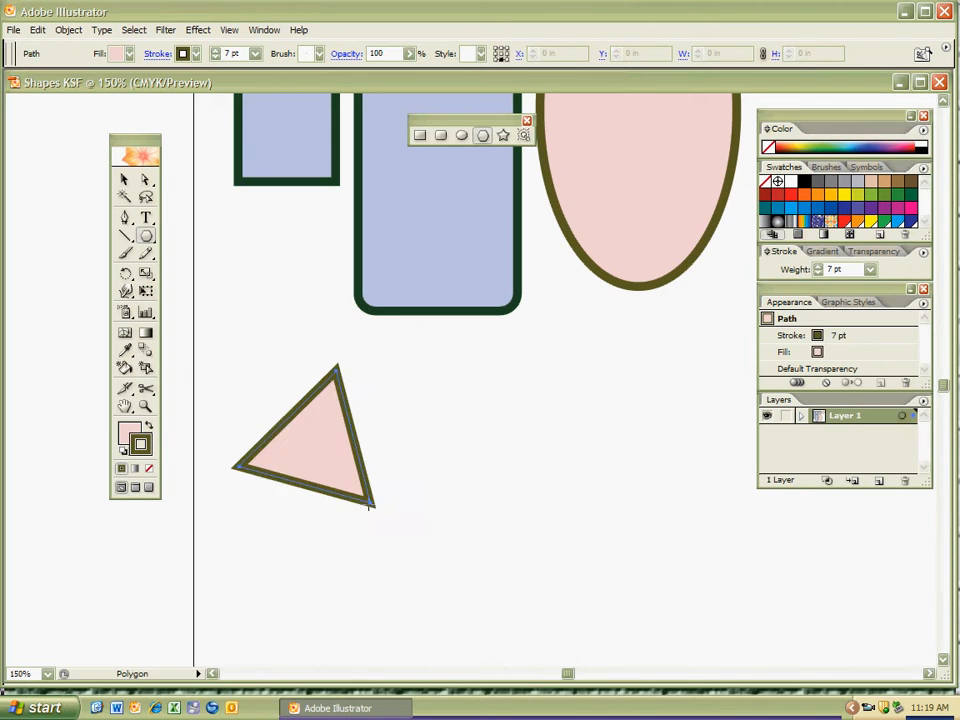
key(Delete)
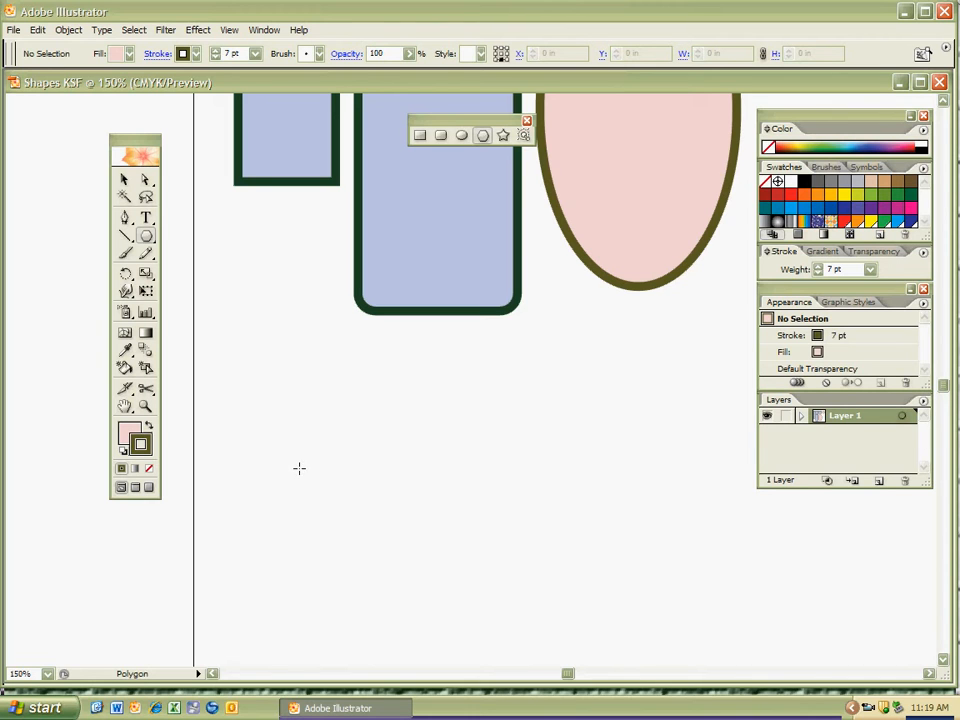
click(299, 467)
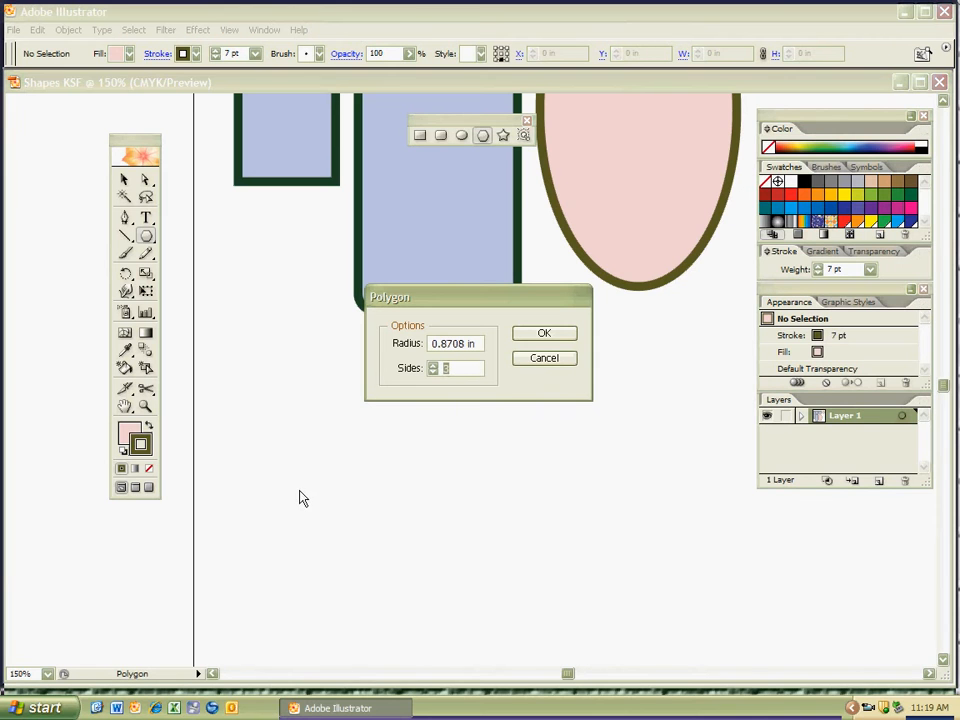
text(3)
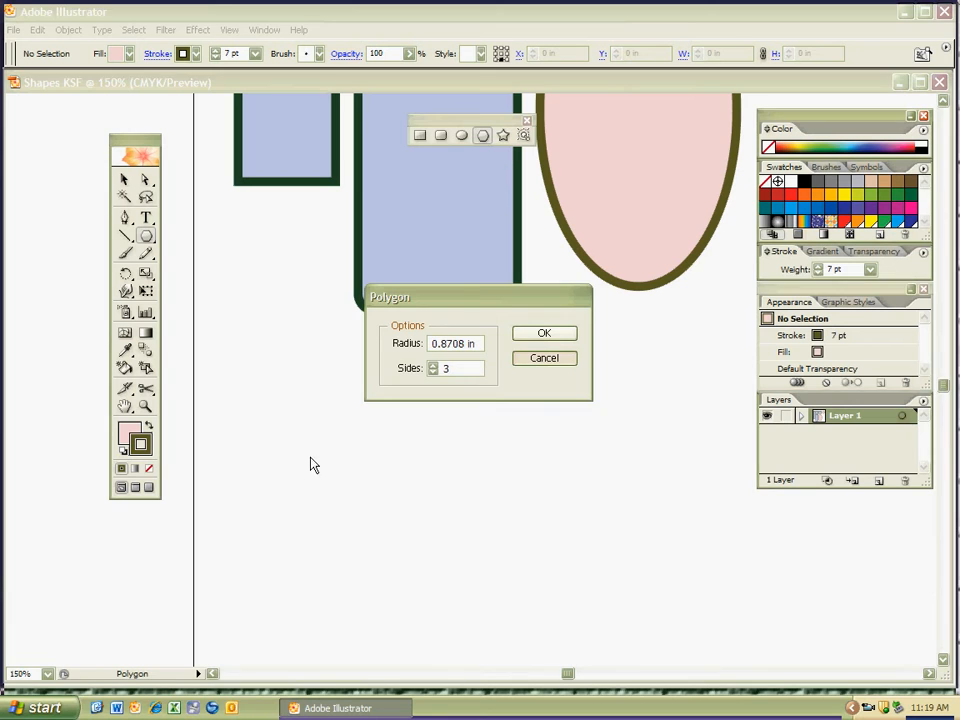
key(Escape)
drag(293, 457, 302, 470)
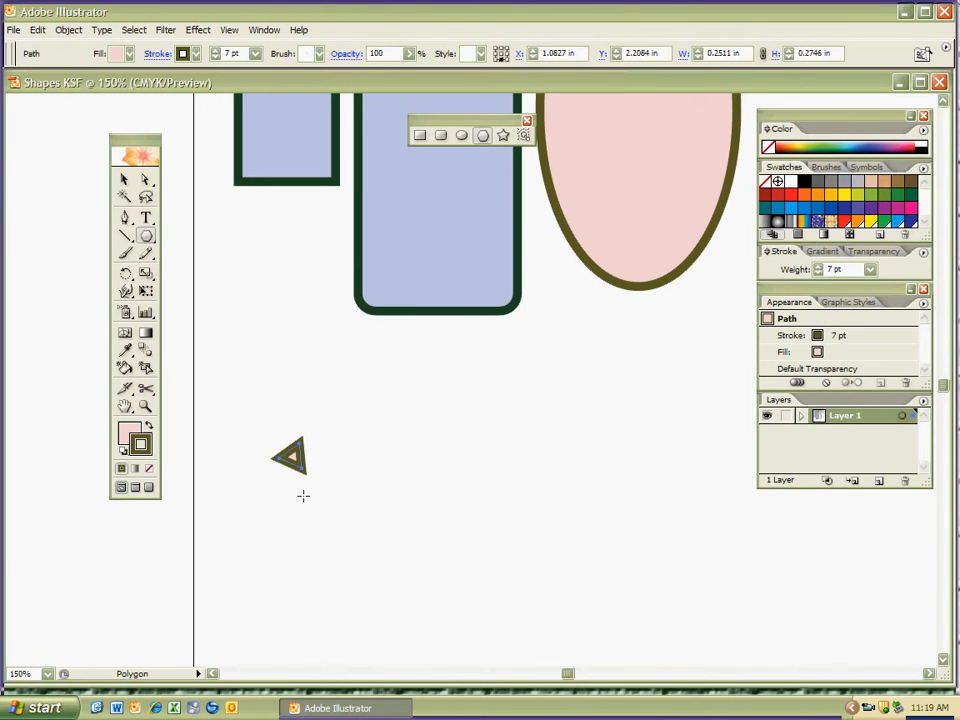
key(ctrl+z)
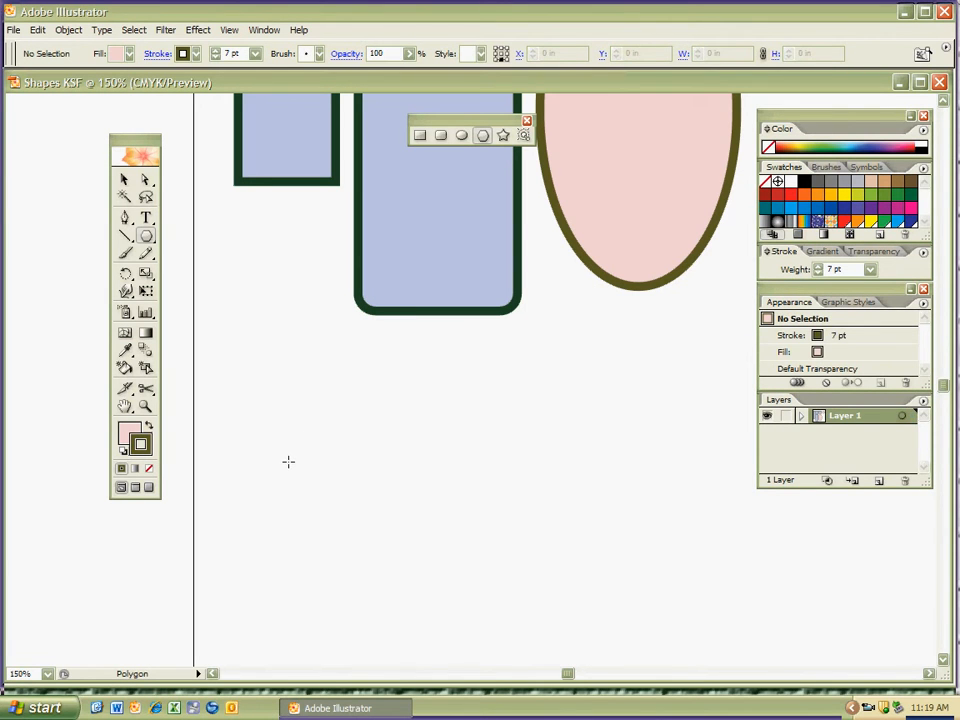
Create a polygon from exact options with a radius of 0.1593 in and 5 sides near the artboard's lower-left corner.
click(288, 460)
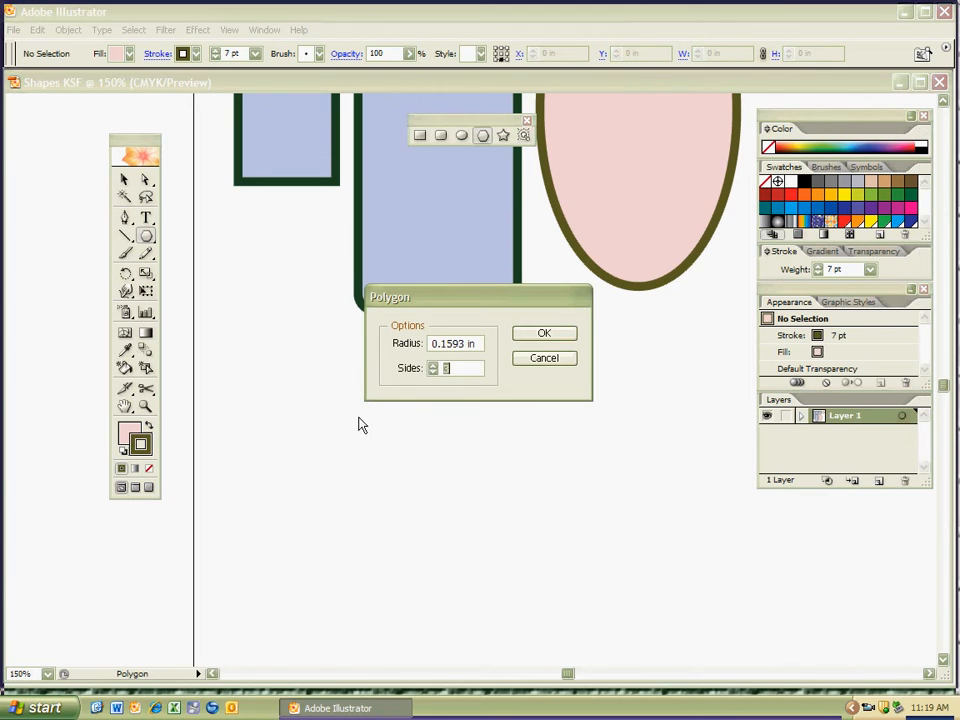
drag(452, 304, 456, 384)
click(461, 448)
drag(461, 448, 442, 448)
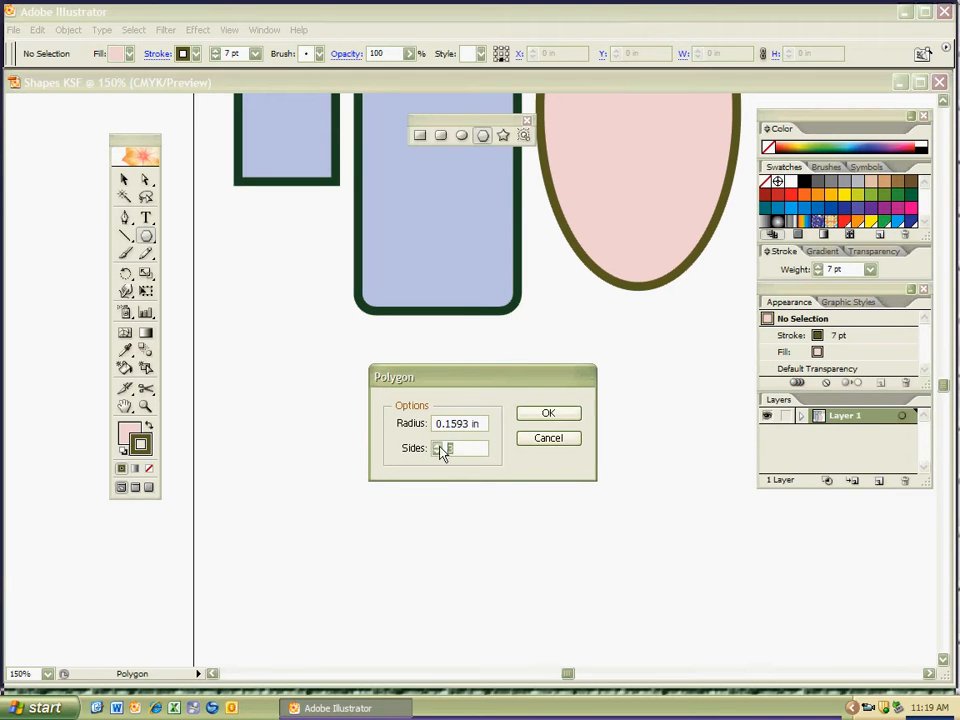
text(5)
drag(458, 448, 443, 471)
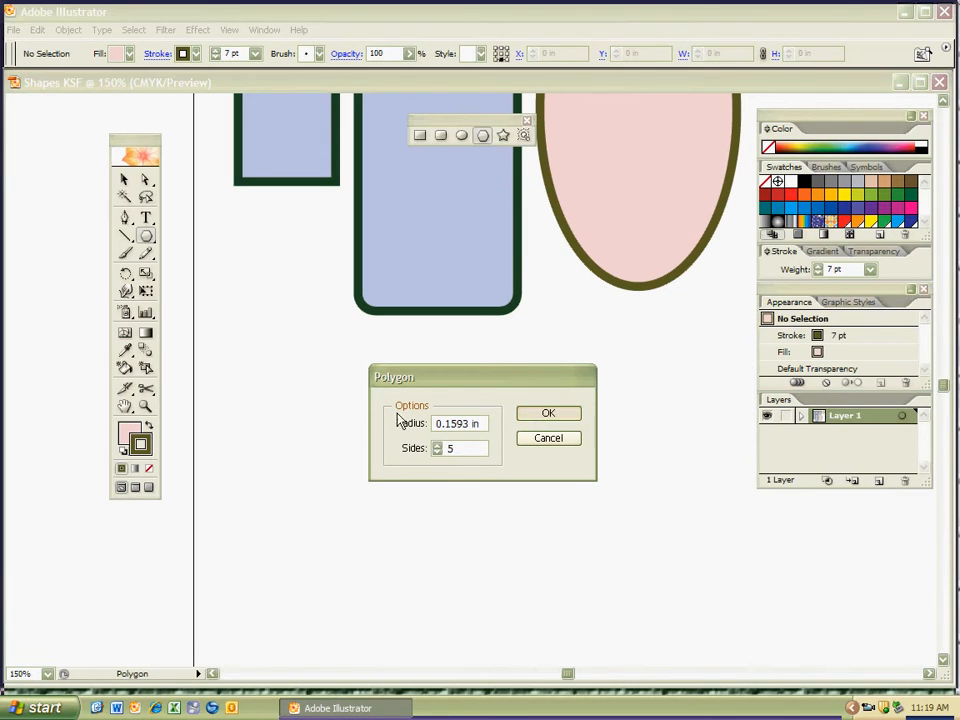
key(Return)
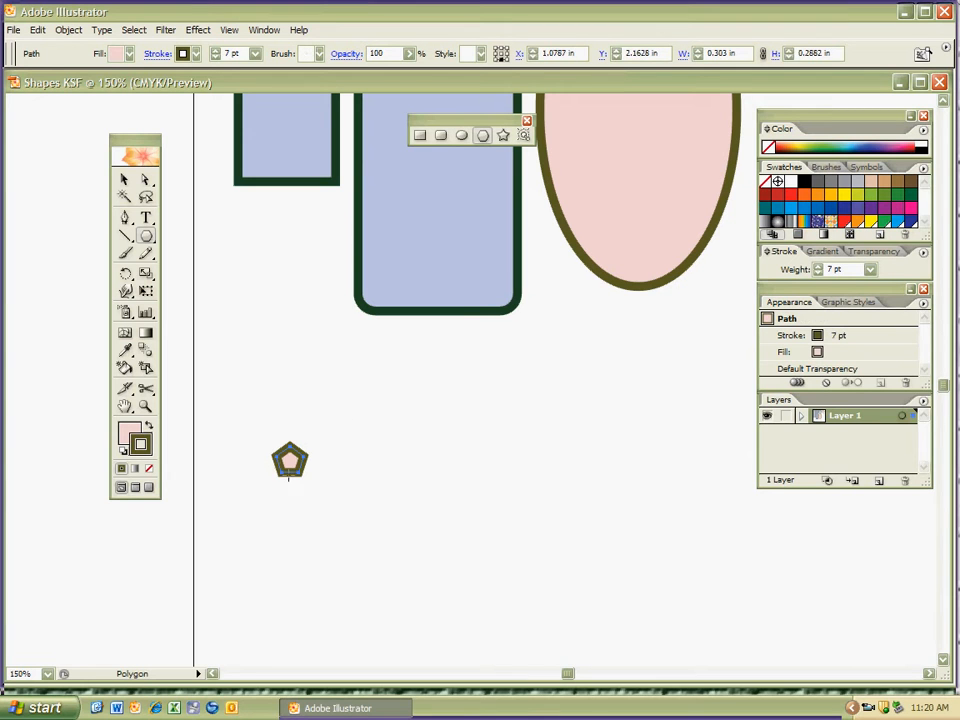
Replace the small pentagon with a hand-drawn one about 2.39 in wide and 2.27 in high.
key(Delete)
drag(328, 452, 401, 580)
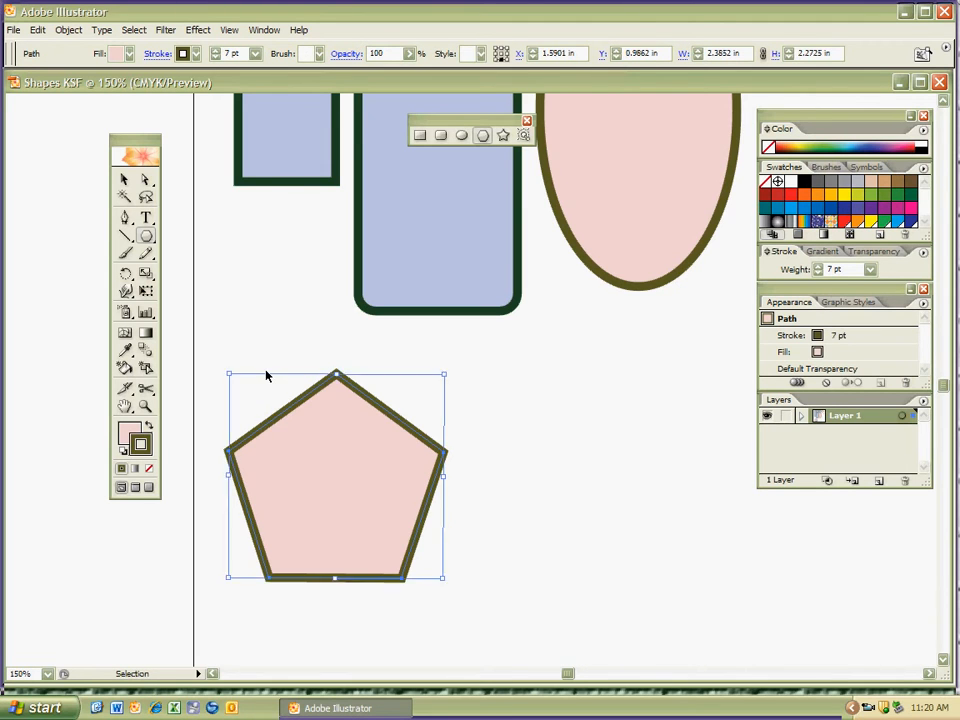
Set the large pentagon's stroke weight to 10 pt and deselect it.
key(ctrl+1)
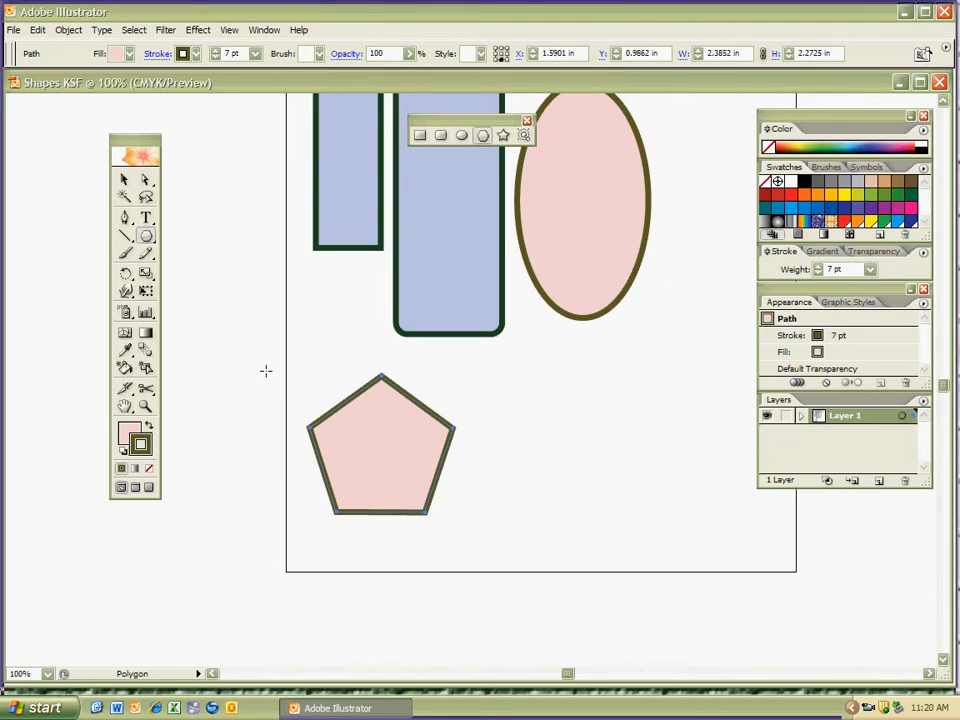
click(256, 53)
click(250, 207)
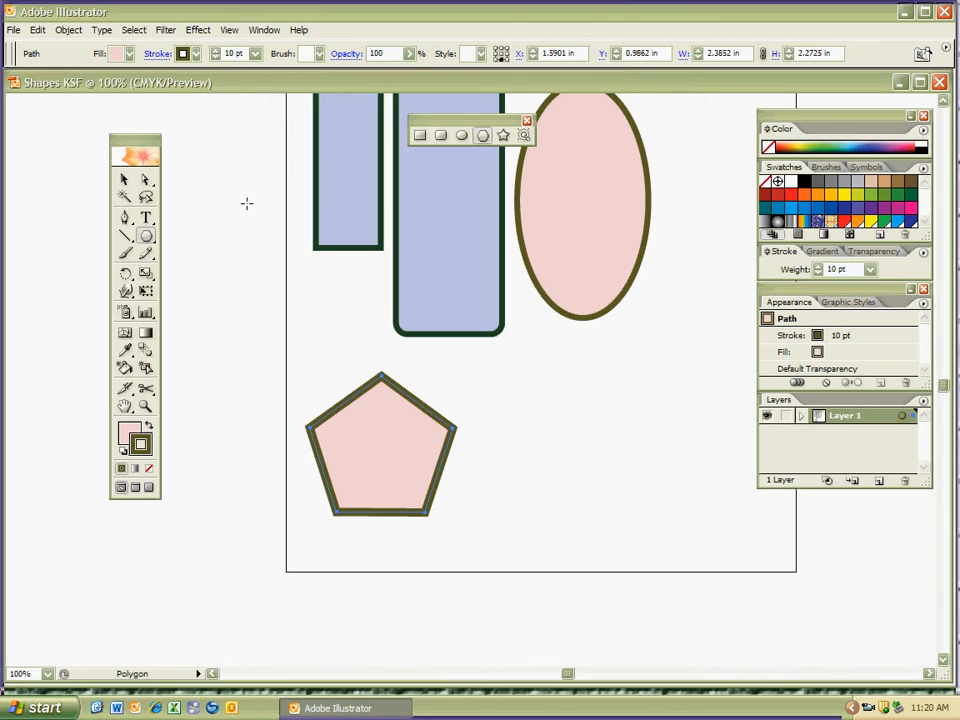
ctrl+click(389, 300)
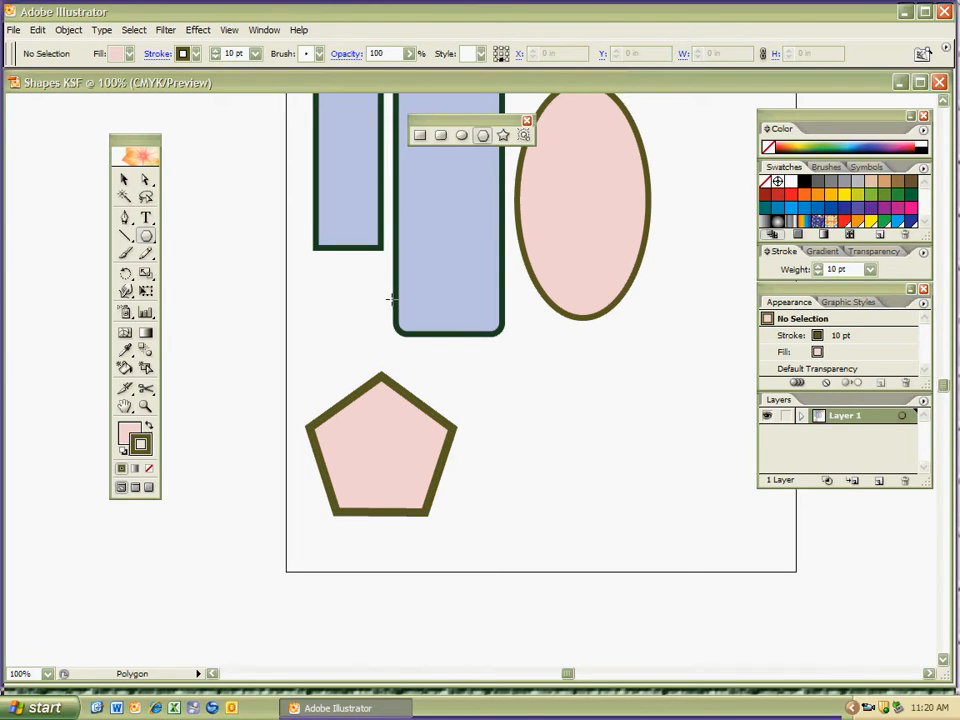
Draw a polygon beside the pentagon, raising and lowering its number of sides, then delete it.
drag(542, 429, 559, 475)
key(Up)
key(Up)
key(Up)
key(Up)
key(Up)
key(Up)
key(Up)
key(Up)
key(Up)
key(Up)
key(Down)
key(Down)
key(Down)
key(Down)
key(Down)
key(Down)
key(Down)
key(Down)
key(Down)
key(Down)
key(Down)
key(Up)
key(Up)
key(Up)
key(Up)
key(Up)
key(Up)
key(Up)
key(Up)
key(Up)
key(Up)
key(Down)
key(Down)
key(Down)
key(Down)
key(Down)
key(Down)
key(Down)
key(Down)
key(Down)
key(Down)
key(Up)
key(Up)
key(Up)
key(Up)
key(Up)
key(Up)
key(Up)
key(Up)
key(Up)
key(Up)
key(Delete)
Create a polygon from exact options with a radius of 0.7998 in and 8 sides beside the pentagon.
click(535, 453)
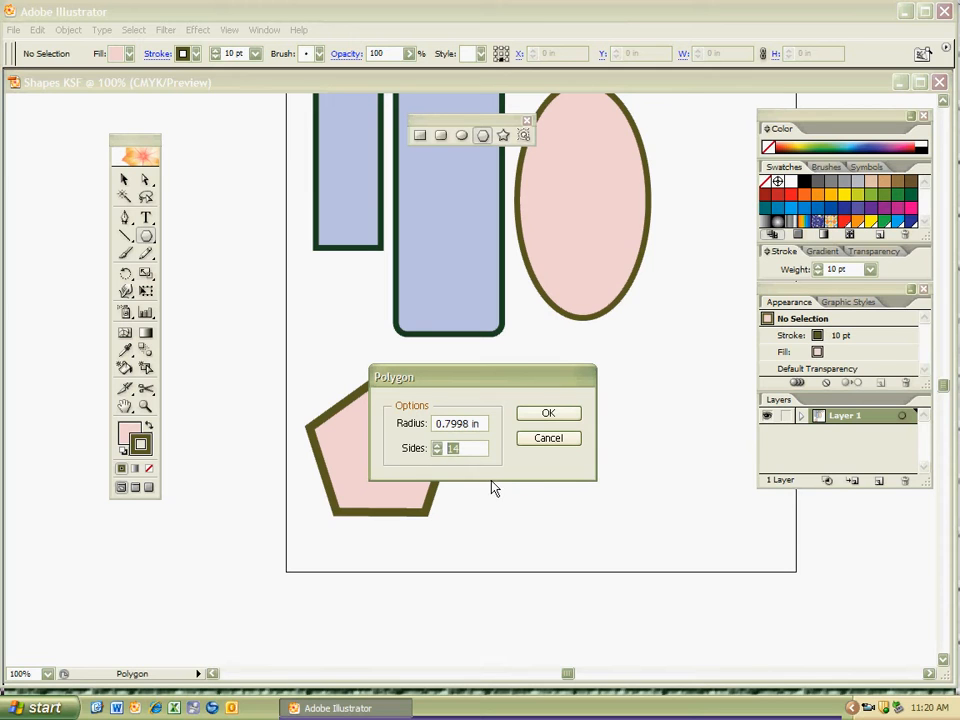
text(8)
key(Return)
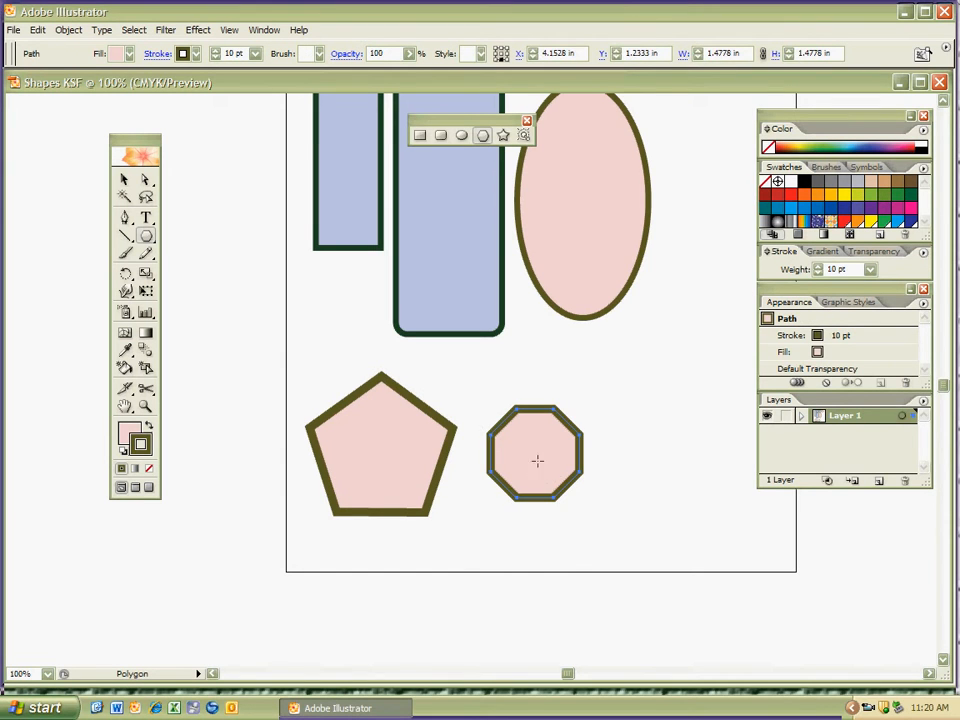
Replace the octagon with a hand-drawn one about 1.96 in wide and high, and deselect it.
key(Delete)
mouse_move(534, 444)
mouse_down()
mouse_move(553, 469)
mouse_move(552, 493)
mouse_move(566, 495)
mouse_move(579, 478)
mouse_move(574, 503)
mouse_move(591, 496)
mouse_up()
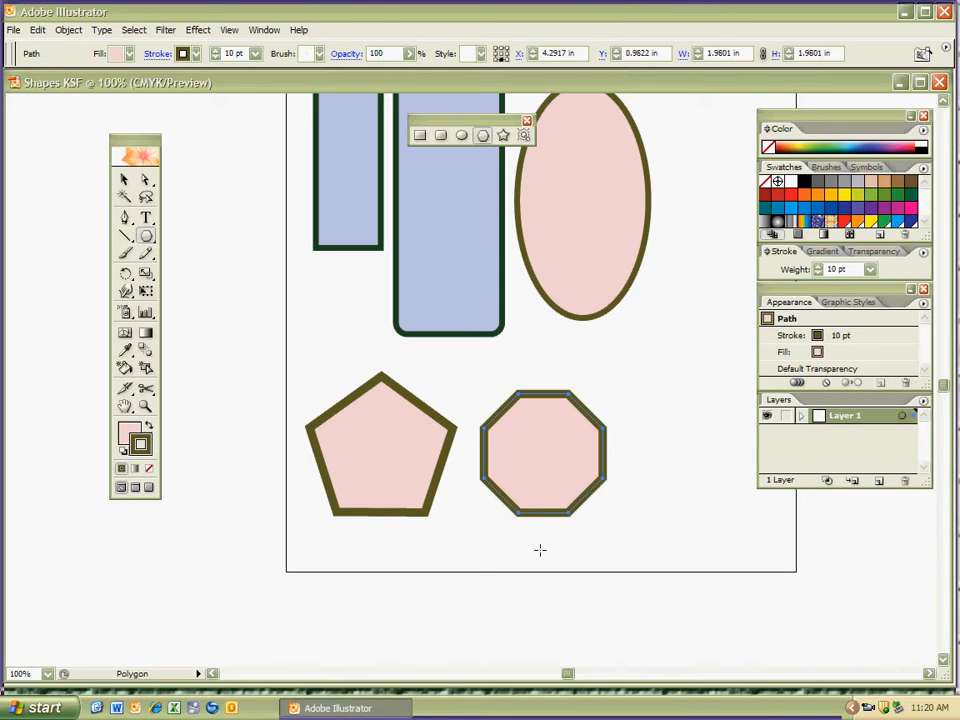
ctrl+click(536, 526)
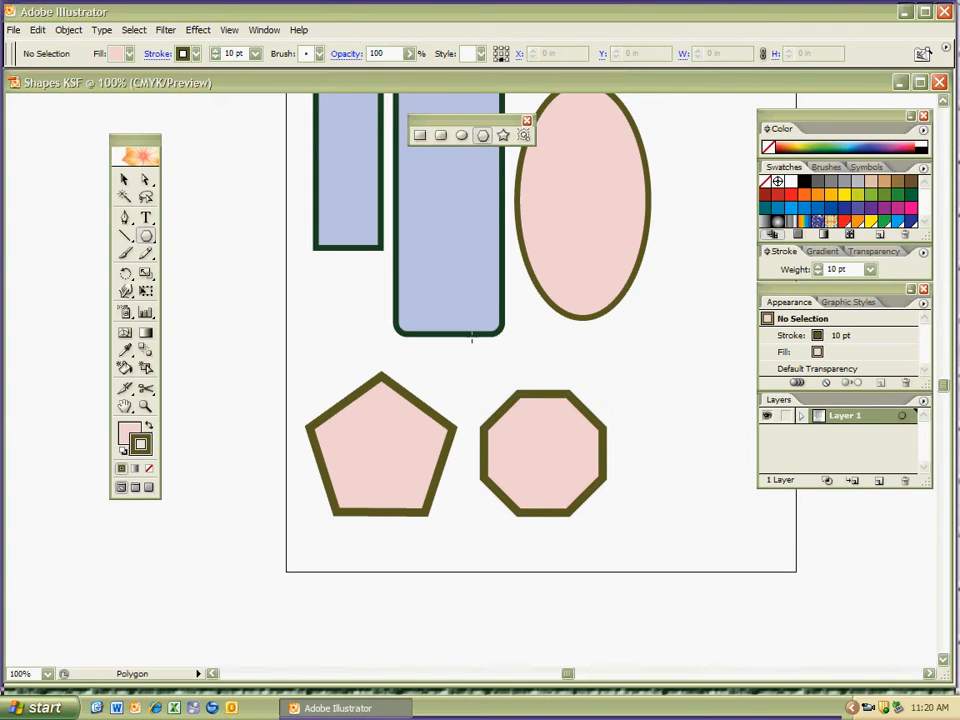
Activate the Star tool and set a yellow fill and a dark red stroke for new shapes.
key(ctrl+minus)
key(ctrl+0)
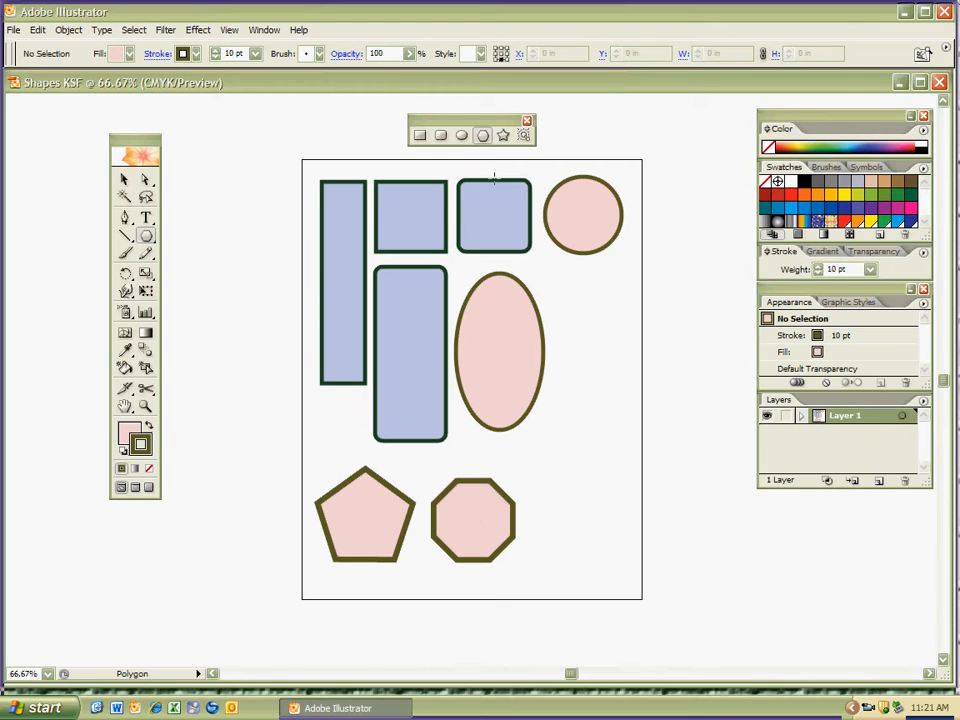
click(503, 135)
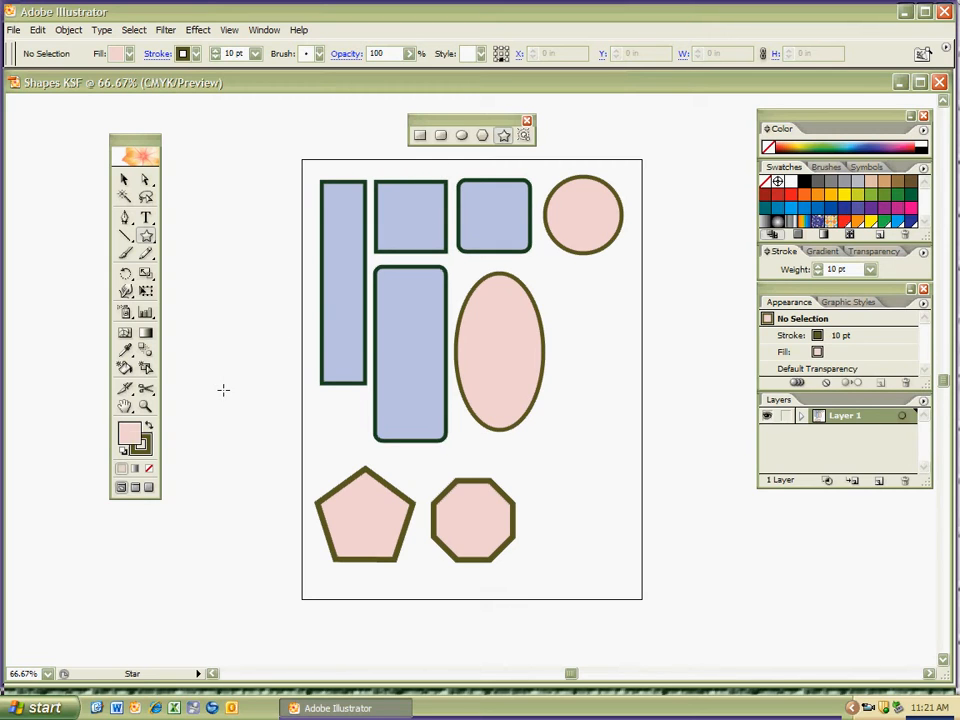
click(137, 444)
click(129, 54)
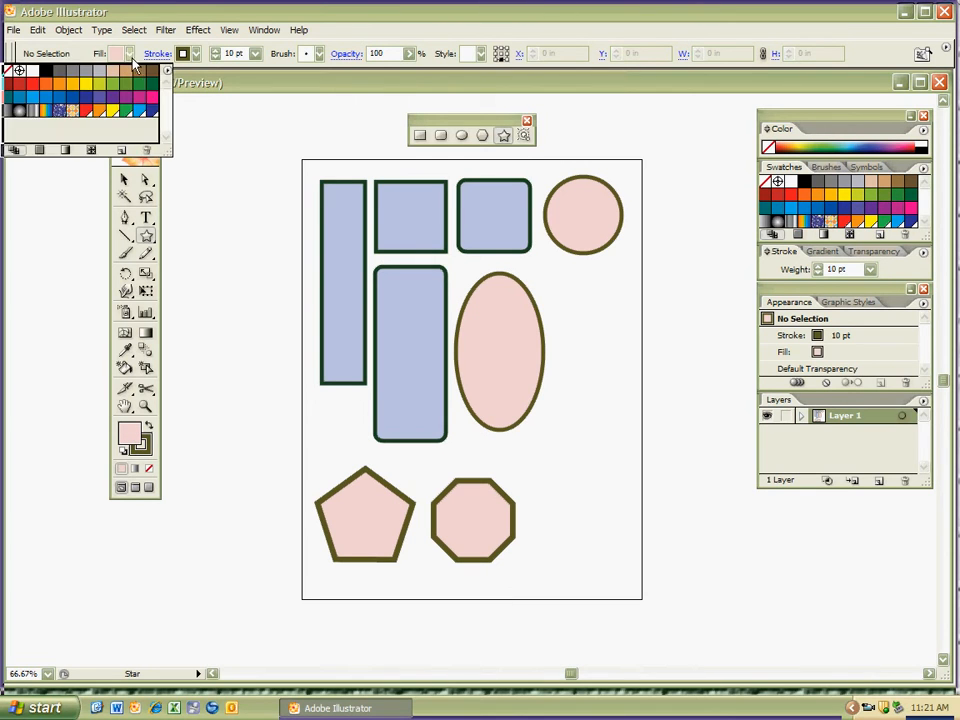
click(86, 84)
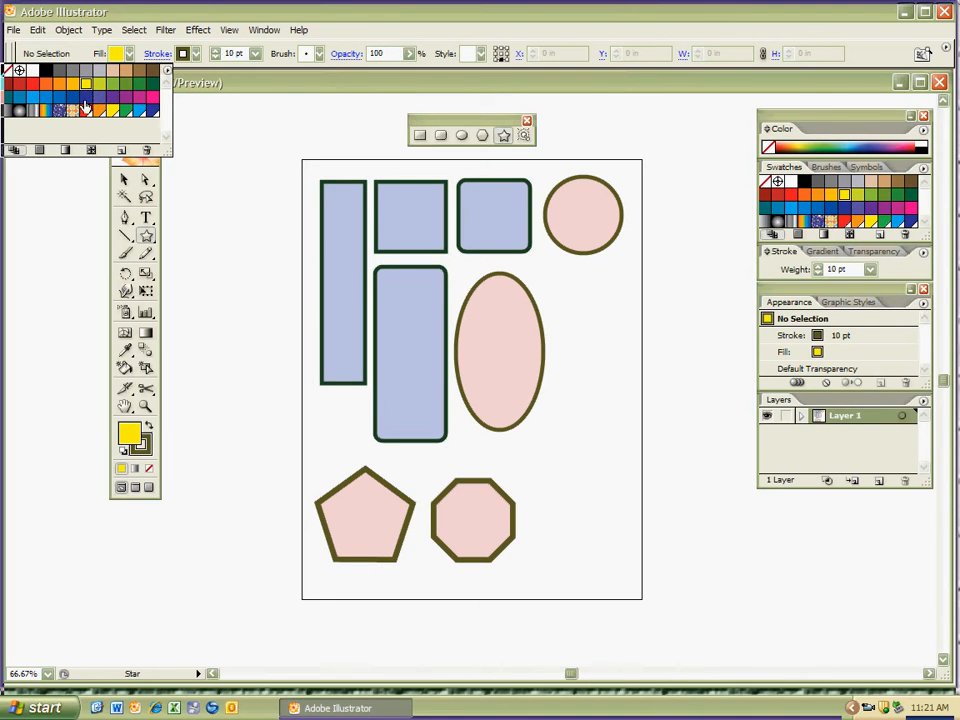
click(138, 50)
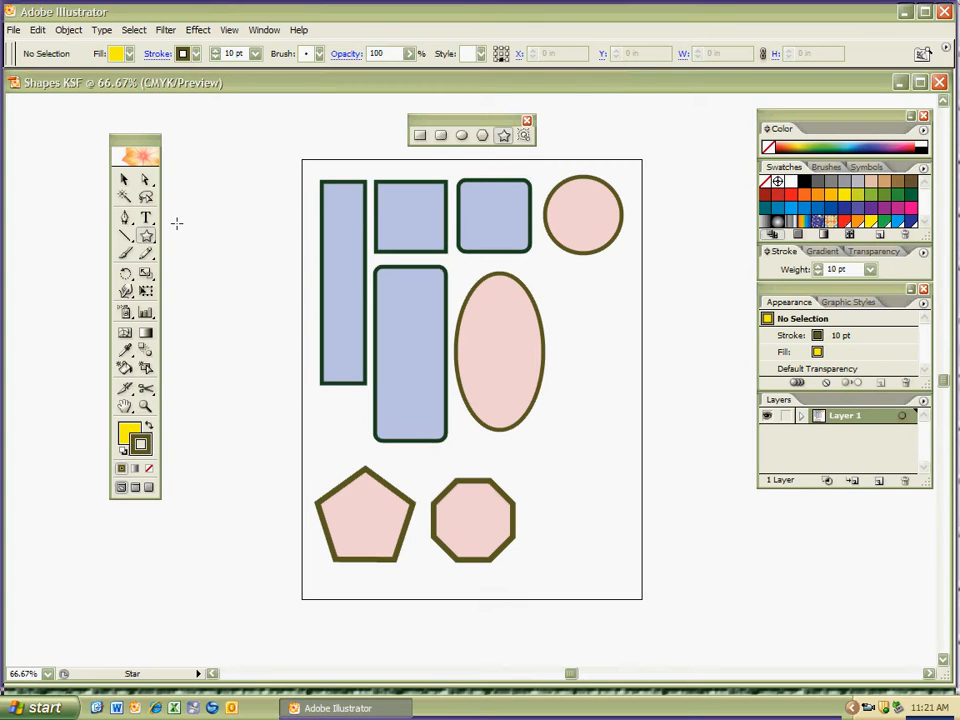
click(198, 54)
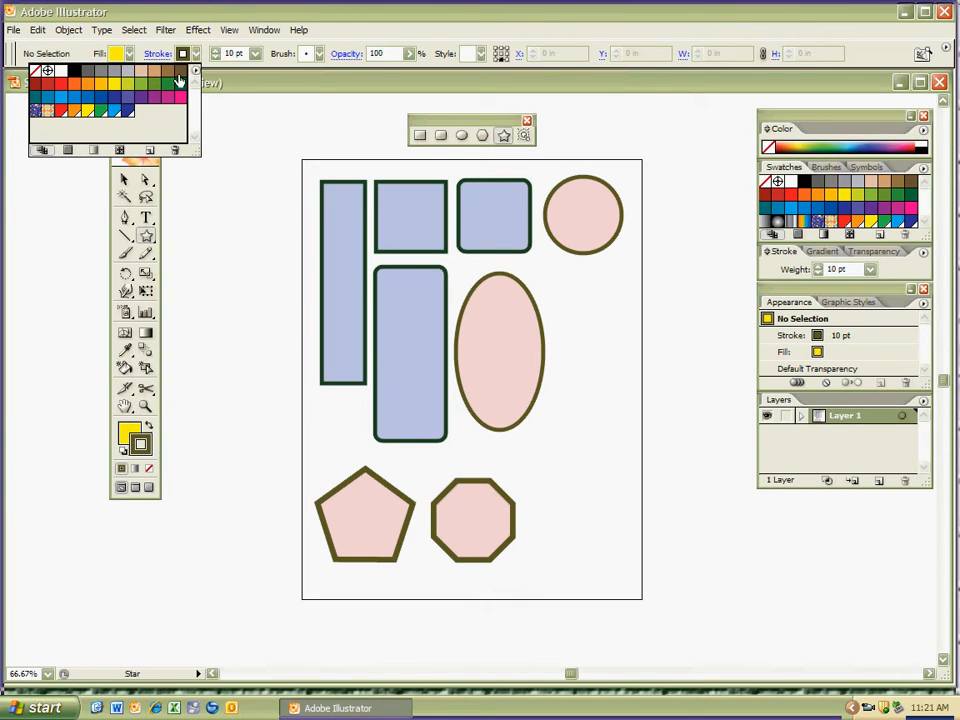
click(36, 80)
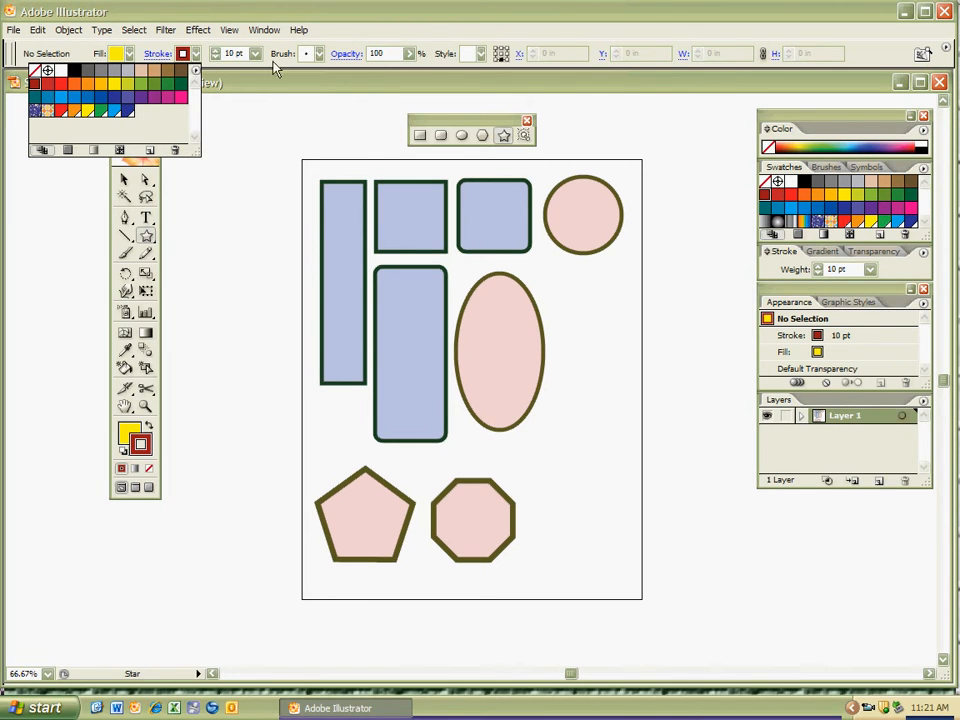
click(350, 19)
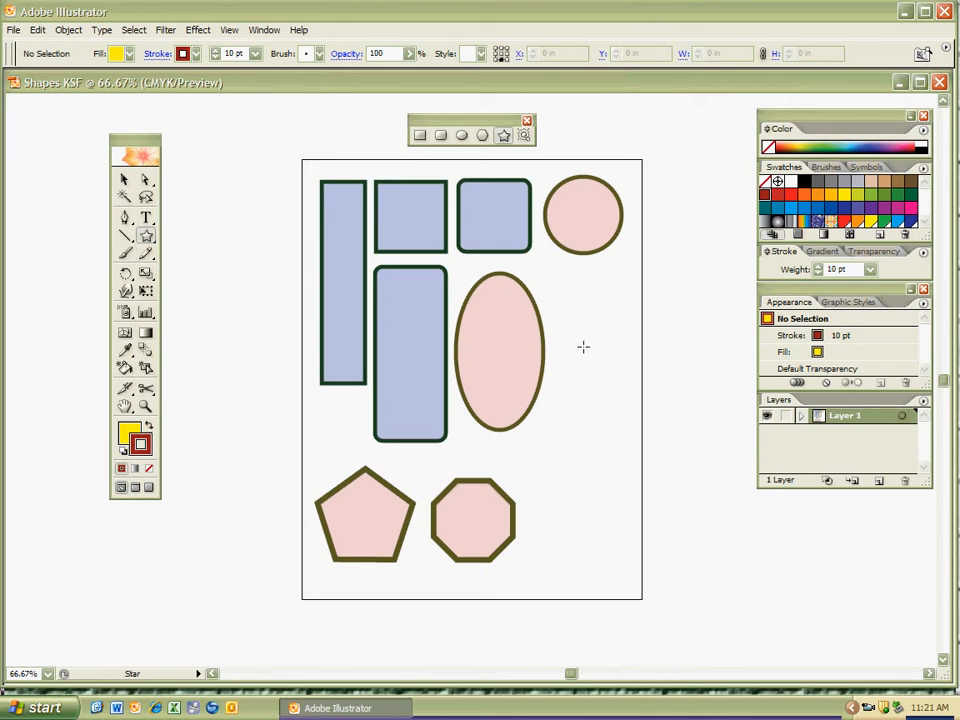
Draw a five-pointed star about 1.96 in wide and 1.86 in high beside the large ellipse, nudge it away from the artboard edge and deselect it.
mouse_move(591, 349)
mouse_down()
mouse_move(609, 374)
mouse_move(617, 351)
mouse_move(621, 363)
mouse_up()
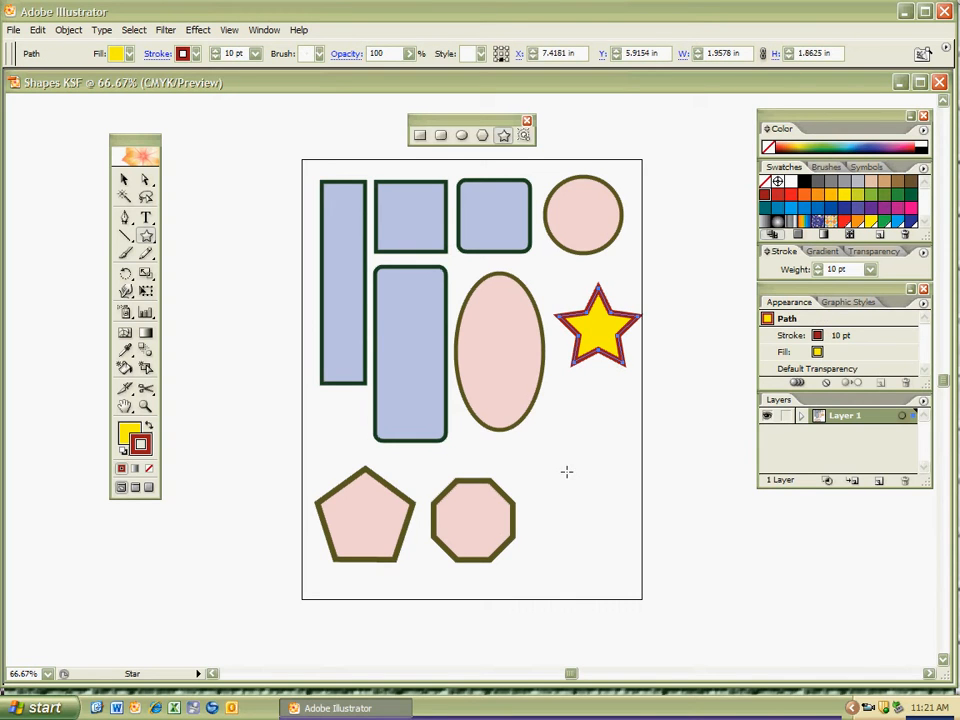
key(Left)
key(Left)
key(Left)
key(Left)
key(Left)
key(Left)
key(Left)
key(Left)
key(Left)
key(Left)
key(Left)
key(Left)
key(Left)
key(Left)
key(Left)
key(Left)
key(Left)
key(Left)
key(Left)
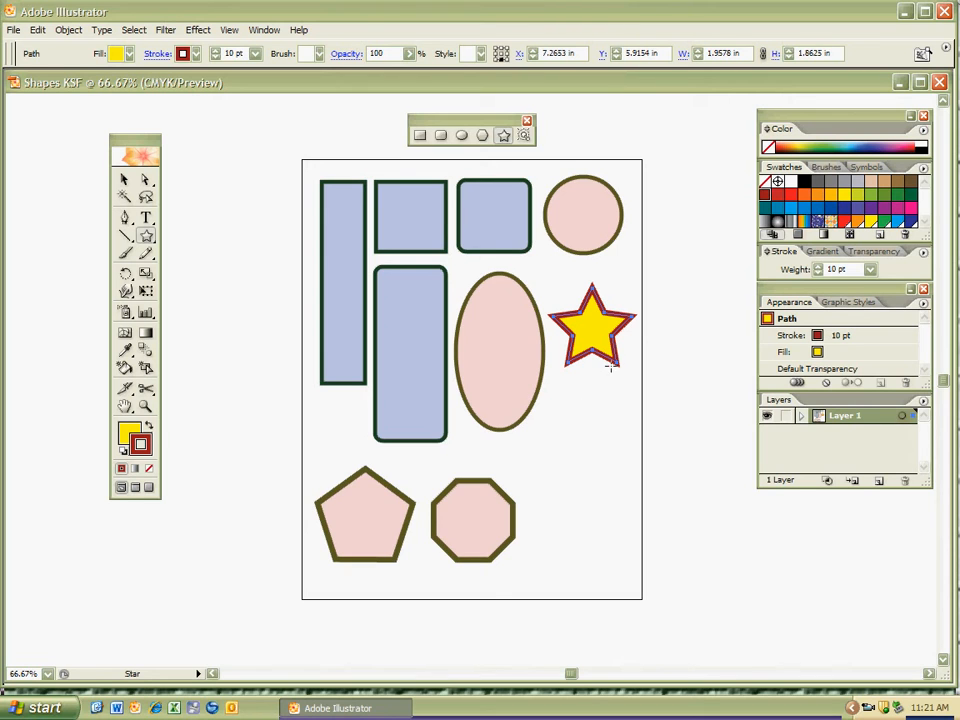
key(v)
key(ctrl)
key(Left)
key(Left)
key(Left)
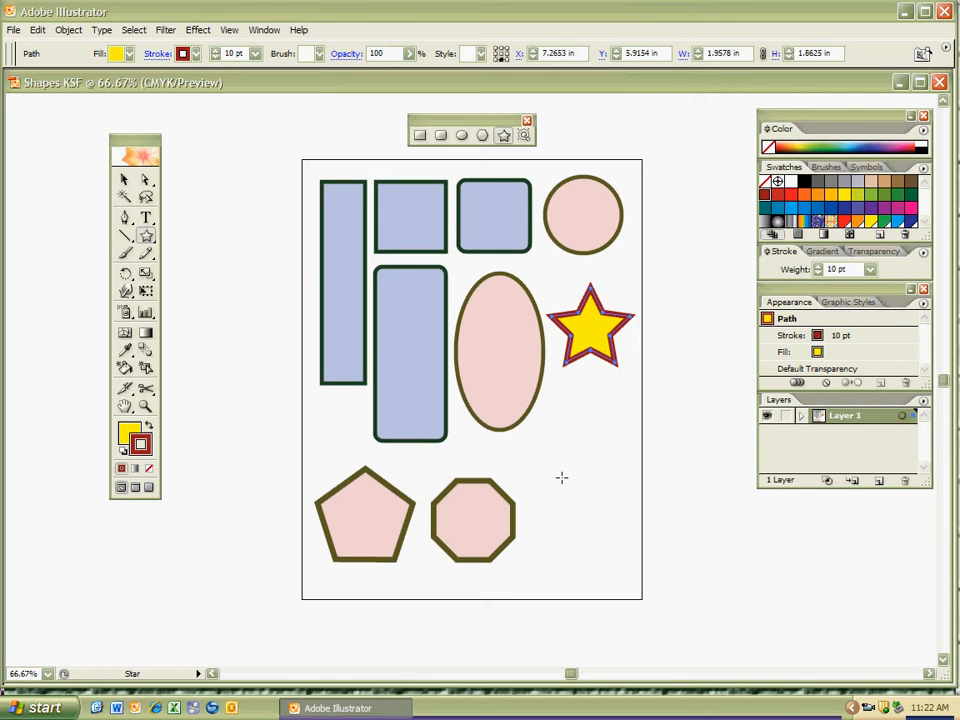
key(ctrl)
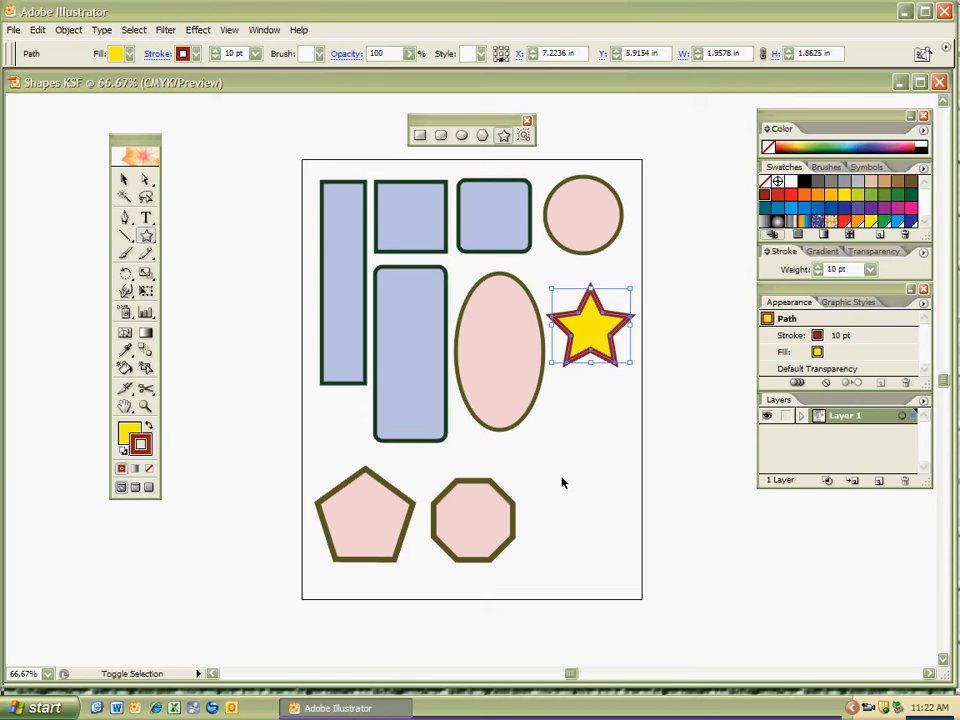
ctrl+click(562, 483)
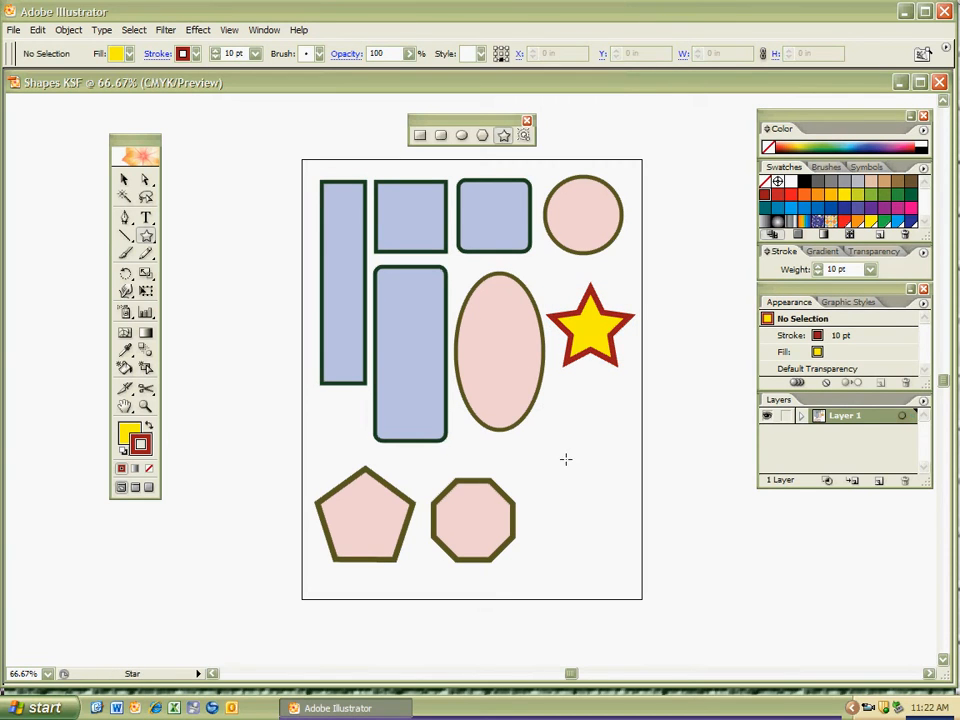
Draw a starburst with many added points, about 2.35 in wide and 2.36 in high, below the five-pointed star and deselect it.
drag(583, 476, 607, 515)
key(Up)
key(Up)
key(Up)
key(Up)
key(Up)
key(Up)
key(Up)
key(Up)
key(Up)
key(Up)
key(Up)
key(Up)
key(Up)
key(Up)
key(Up)
key(Up)
key(Up)
key(Up)
key(Up)
key(Up)
key(Up)
key(Up)
key(Up)
key(Up)
key(Up)
key(Up)
key(Up)
key(Up)
key(Up)
key(Up)
key(Up)
key(Up)
key(Up)
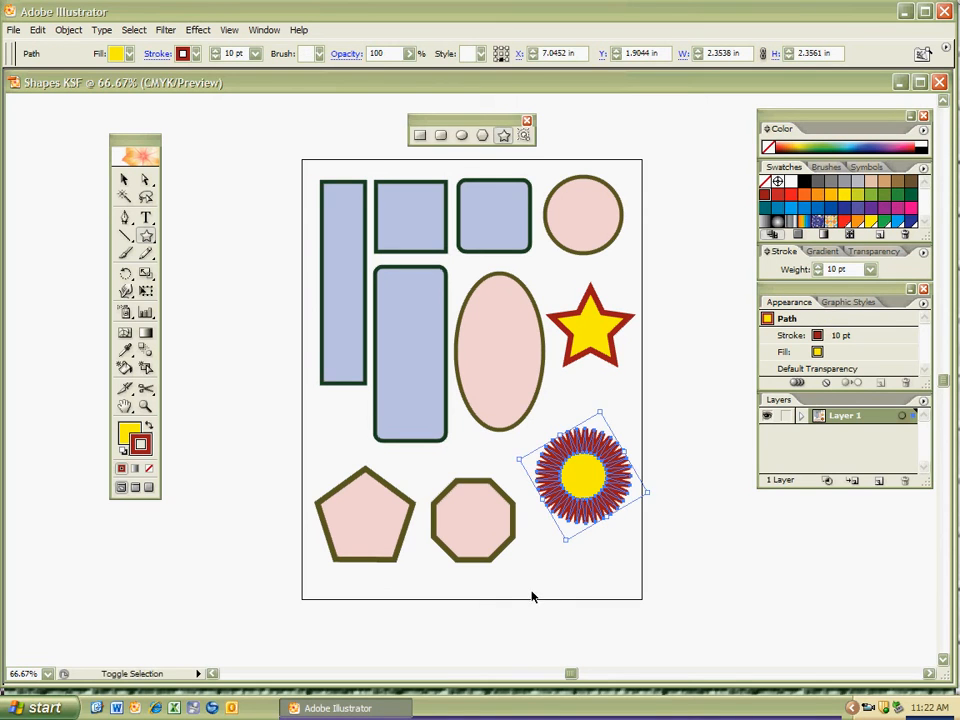
ctrl+click(529, 593)
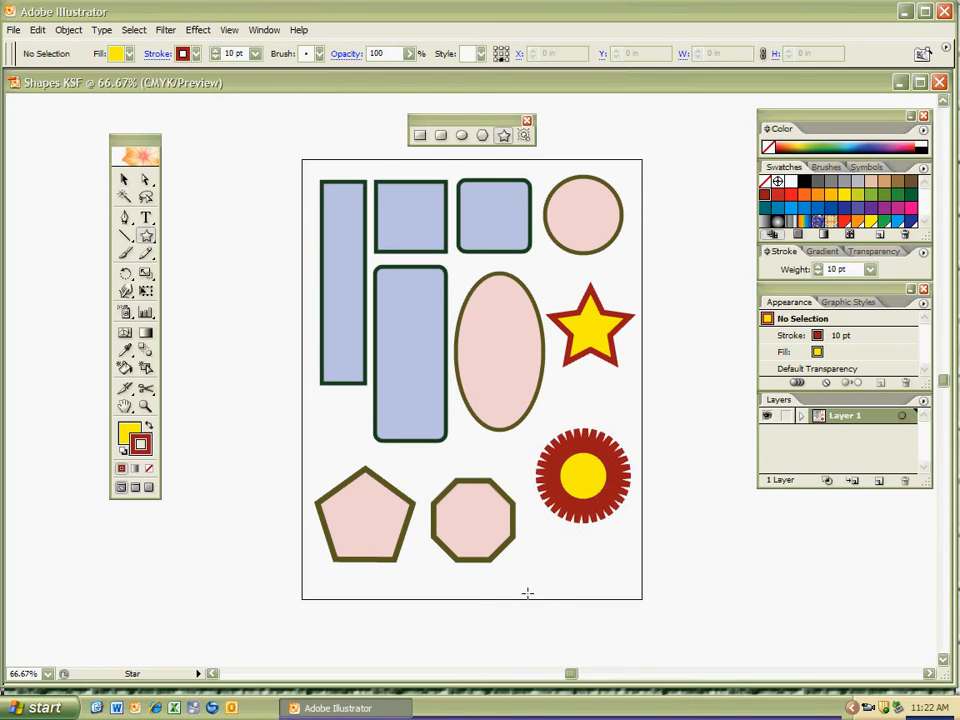
Set the starburst's stroke weight to 4 pt and deselect it.
ctrl+click(592, 488)
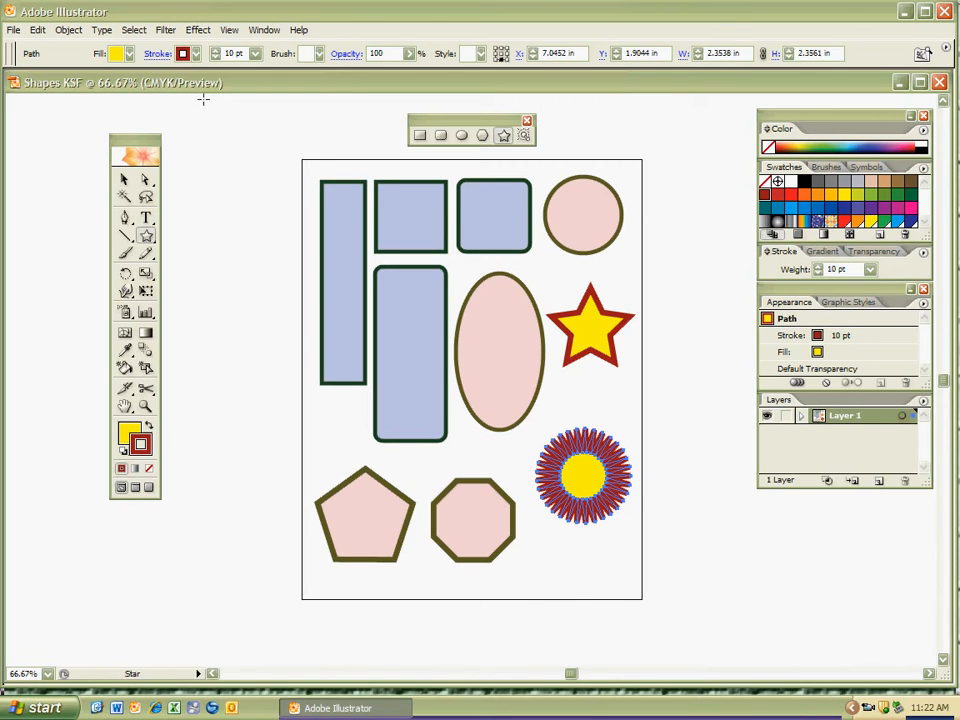
click(256, 53)
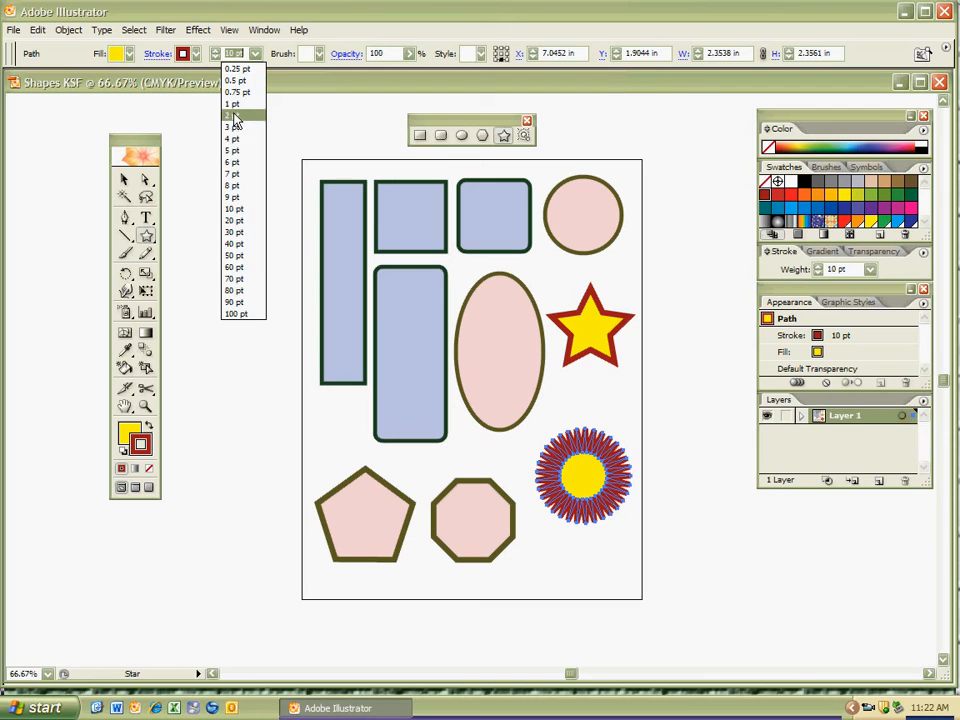
click(235, 116)
click(256, 53)
click(240, 138)
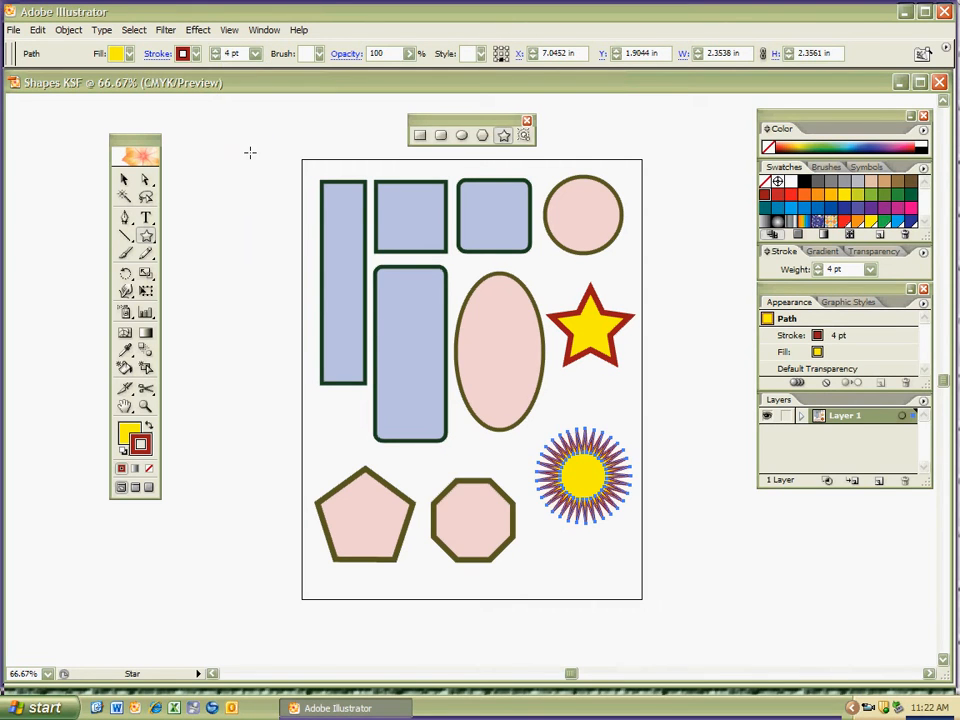
key(ctrl+shift+a)
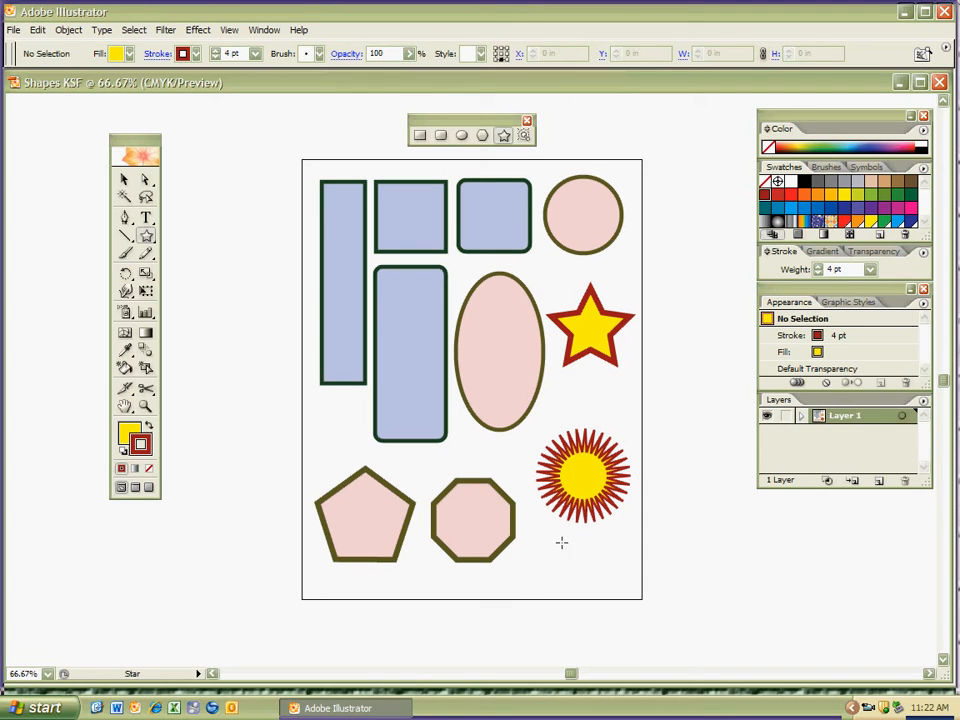
Draw a star reduced to a triangle, about 1.17 in wide and 1.23 in high, below the starburst.
drag(547, 557, 586, 558)
key(Down)
key(Down)
key(Down)
key(Down)
key(Down)
key(Down)
key(Down)
key(Down)
key(Down)
key(Down)
key(Down)
key(Down)
key(Down)
key(Down)
key(Down)
key(Down)
key(Down)
key(Down)
key(Down)
key(Down)
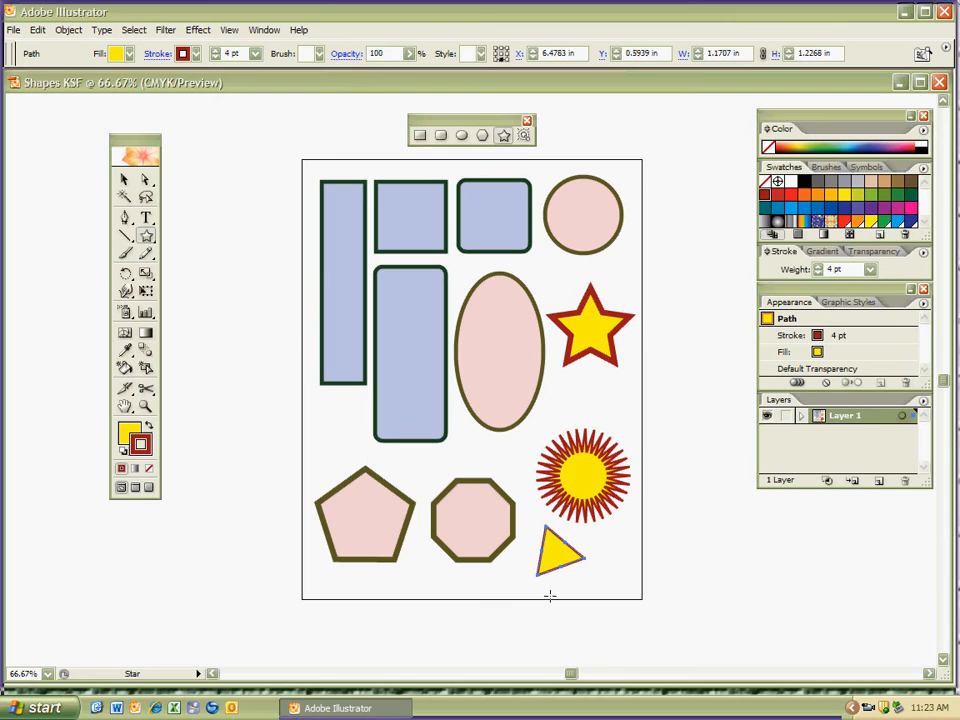
Set the small triangle's stroke weight to 10 pt and deselect it.
click(256, 53)
click(238, 139)
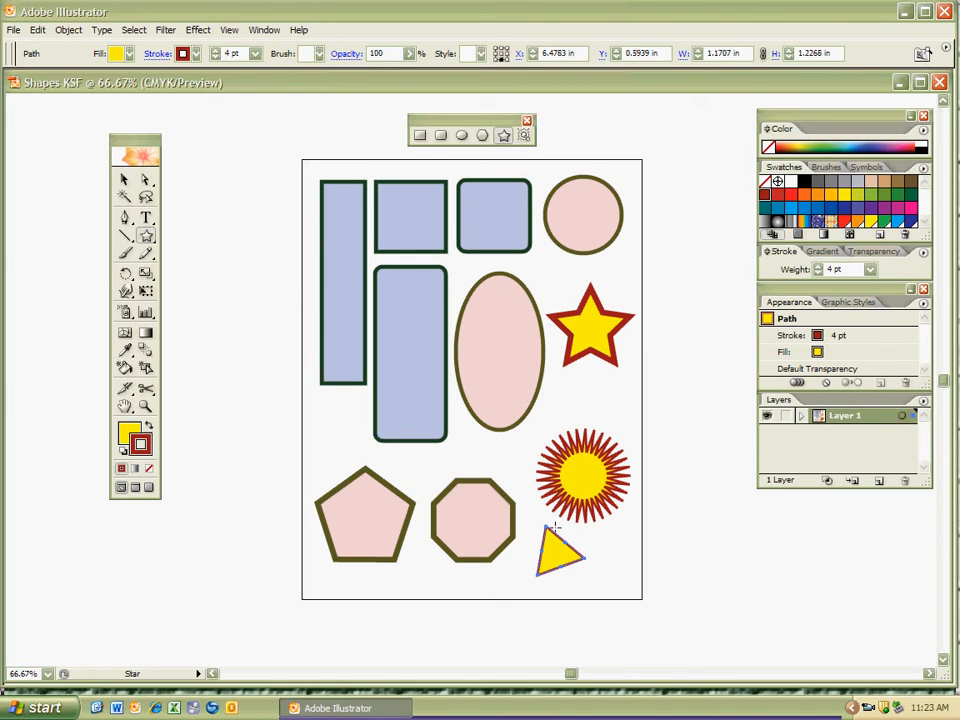
click(256, 53)
click(238, 208)
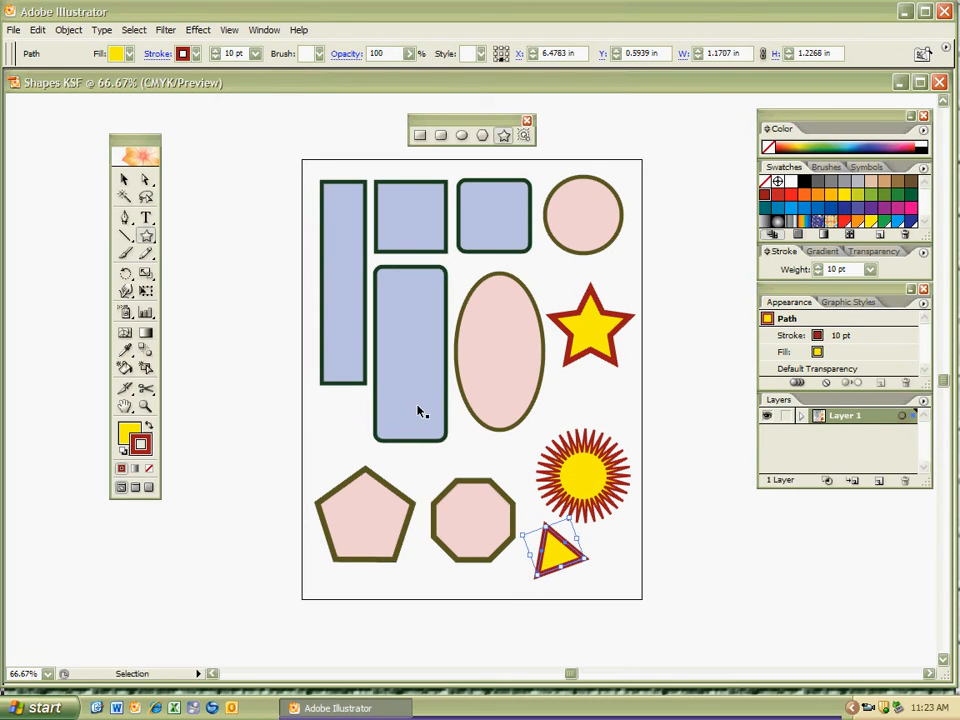
key(ctrl+shift+a)
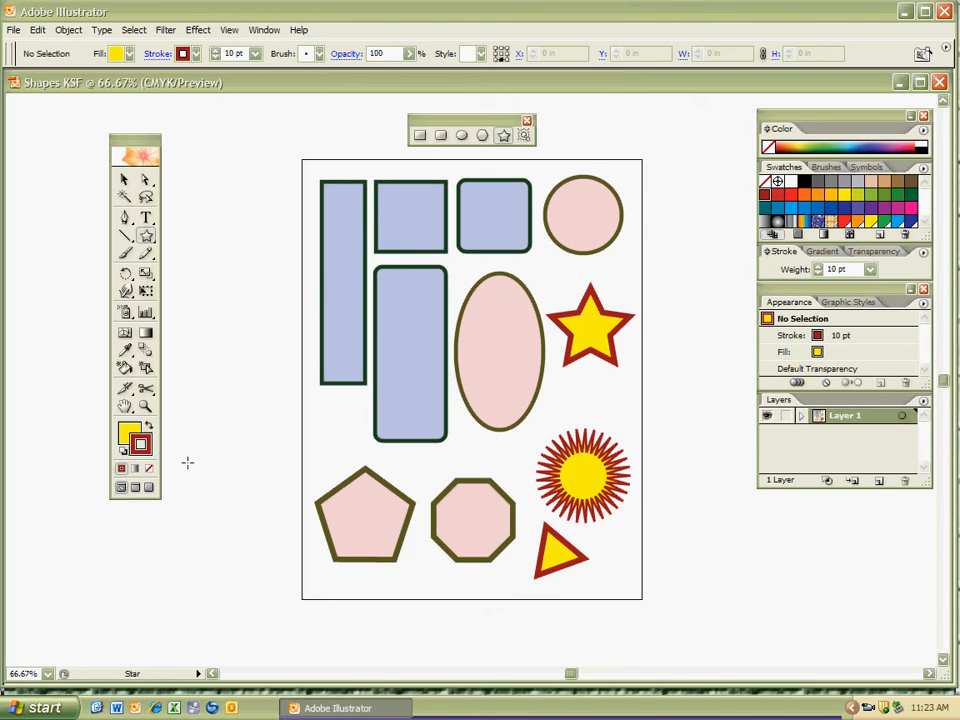
Set the fill to grey and the stroke to black with nothing selected.
key(x)
click(845, 181)
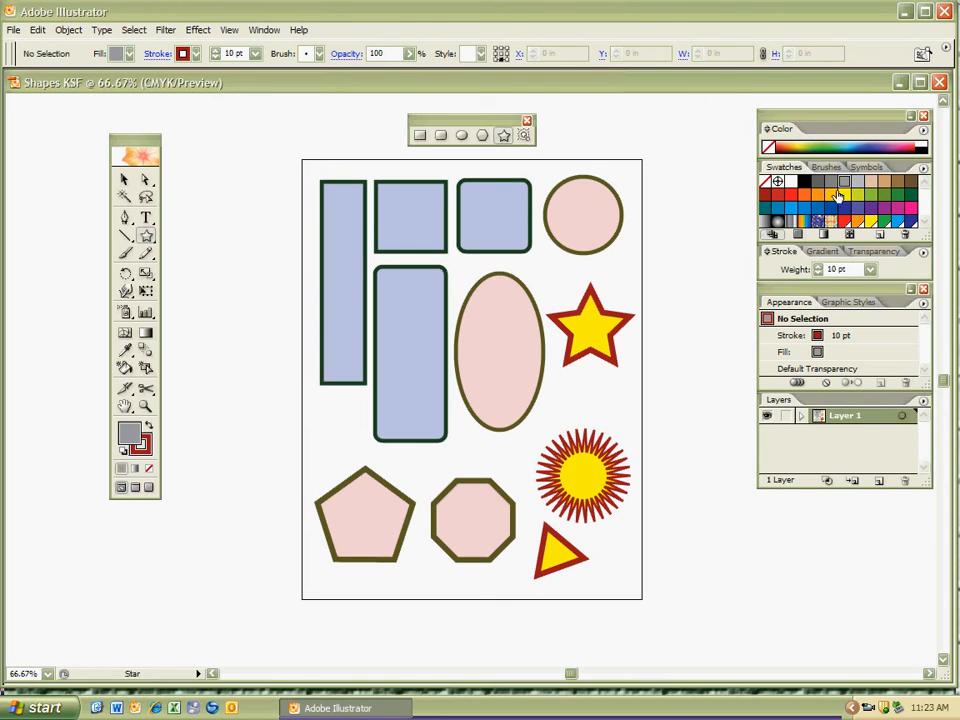
key(x)
click(805, 181)
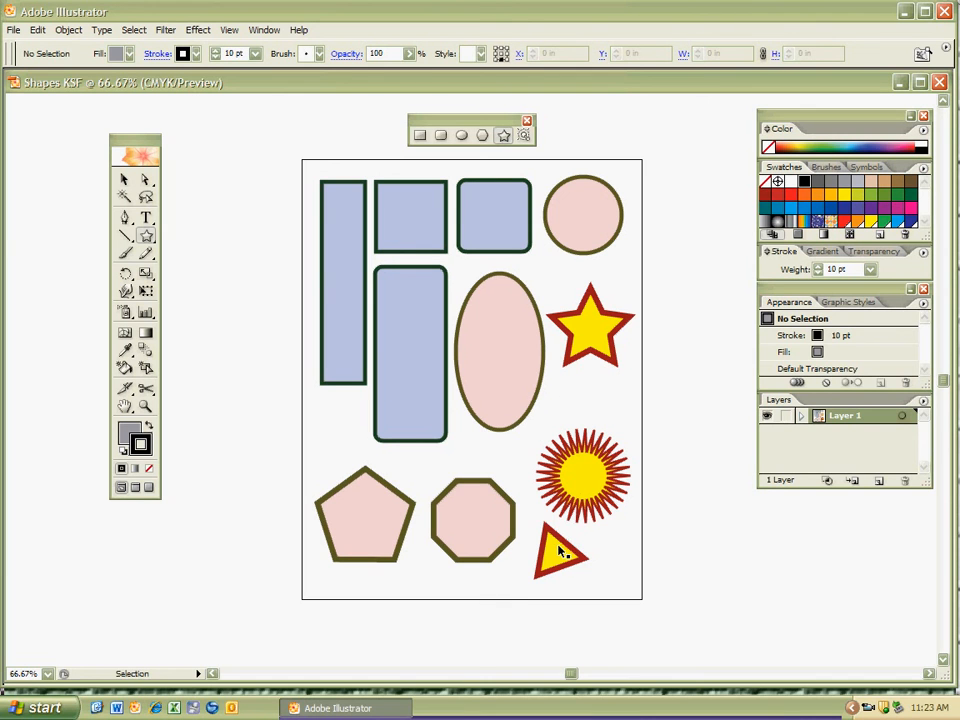
Move the triangle down beside the octagon and the starburst straight down to free space below the five-pointed star.
drag(561, 553, 538, 566)
drag(583, 476, 583, 512)
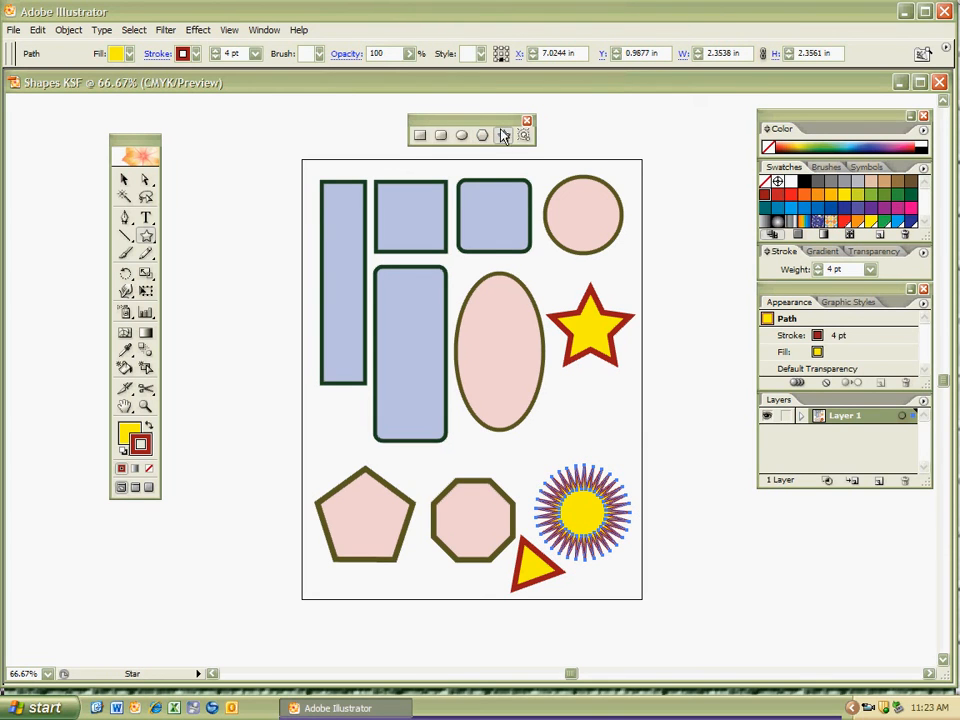
Draw trial stars below the five-pointed star, raising and lowering the number of points, and remove them.
drag(575, 404, 601, 424)
key(Up)
key(Up)
key(Up)
key(Up)
key(Up)
key(Up)
key(Up)
key(Up)
key(Up)
key(Up)
key(Up)
key(Up)
key(Up)
key(Up)
key(Up)
key(Up)
key(Up)
key(Down)
key(Down)
key(Down)
key(Down)
key(Down)
key(Down)
key(Down)
key(Down)
key(Down)
key(Down)
key(Down)
key(Down)
key(Down)
key(Down)
key(Down)
key(Down)
key(Down)
key(Up)
key(Up)
key(Up)
key(Up)
key(Up)
key(Up)
key(Up)
key(Up)
key(Up)
key(Up)
key(Up)
key(Up)
key(Up)
key(Up)
key(Up)
key(Up)
key(Up)
key(Up)
key(Up)
key(Up)
key(Down)
key(Down)
key(Down)
key(Down)
key(Down)
key(Down)
key(Down)
key(Down)
key(Down)
key(Down)
key(Delete)
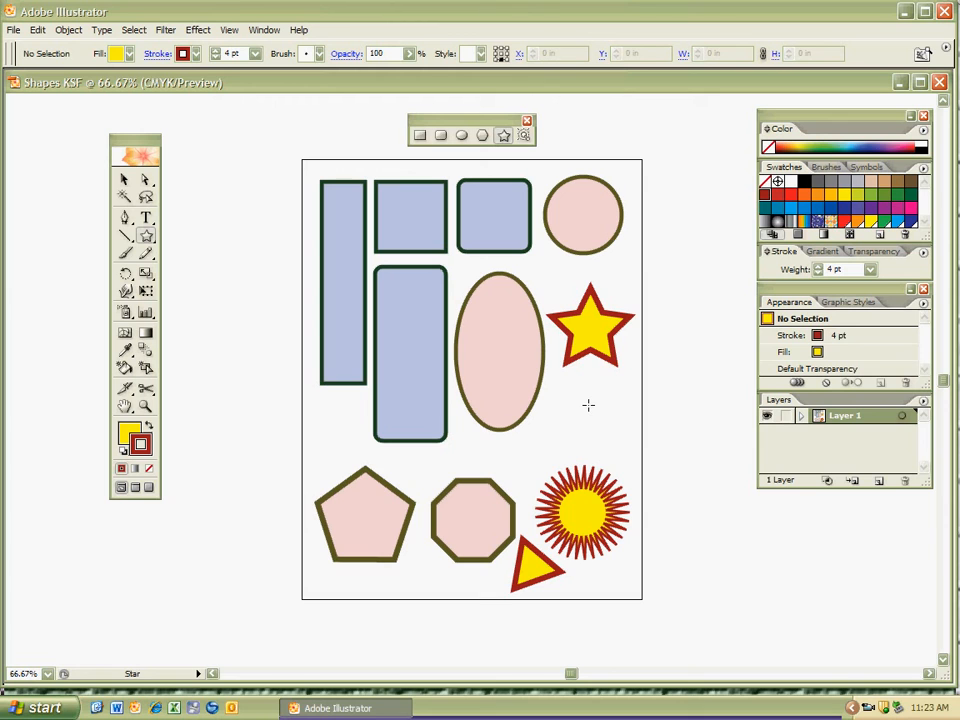
drag(590, 404, 592, 420)
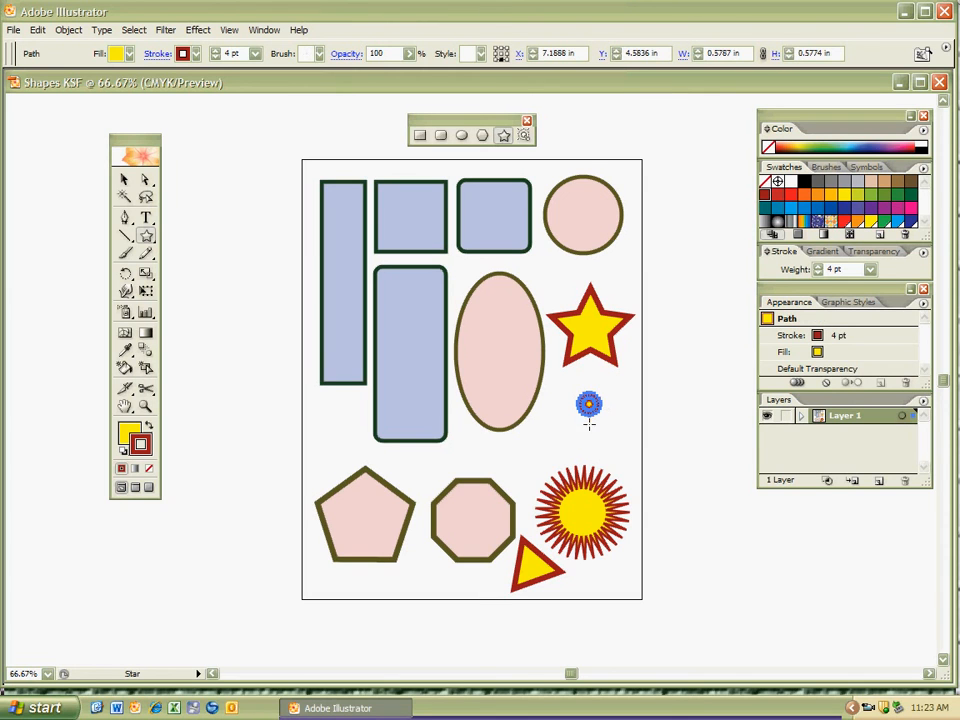
key(ctrl+z)
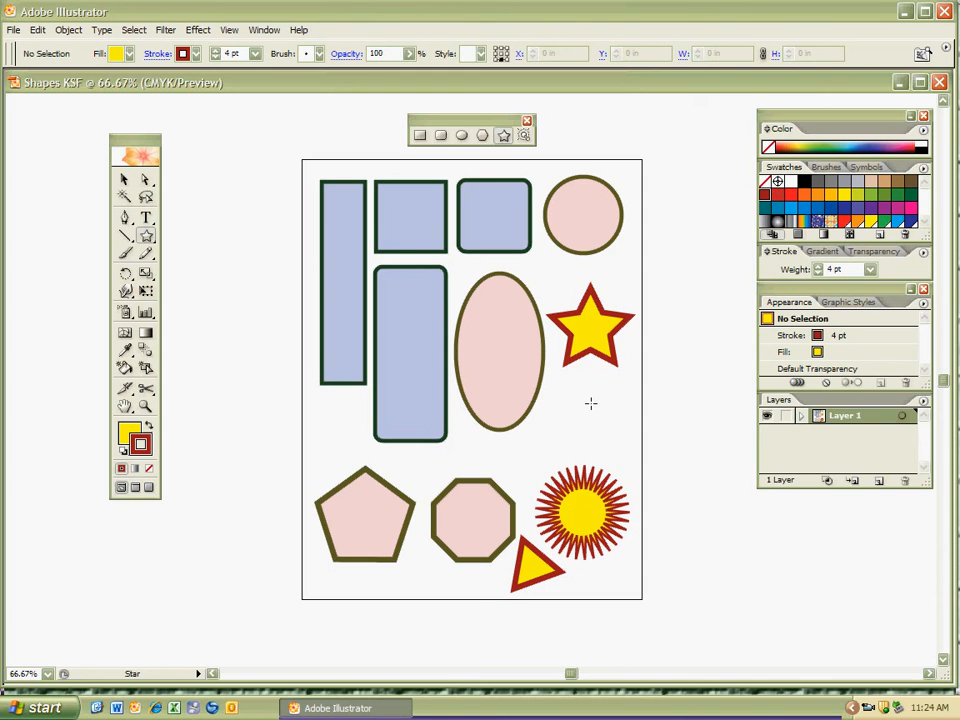
Create a star with 4 points from the Star options below the five-pointed star, and delete the resulting small star.
click(590, 403)
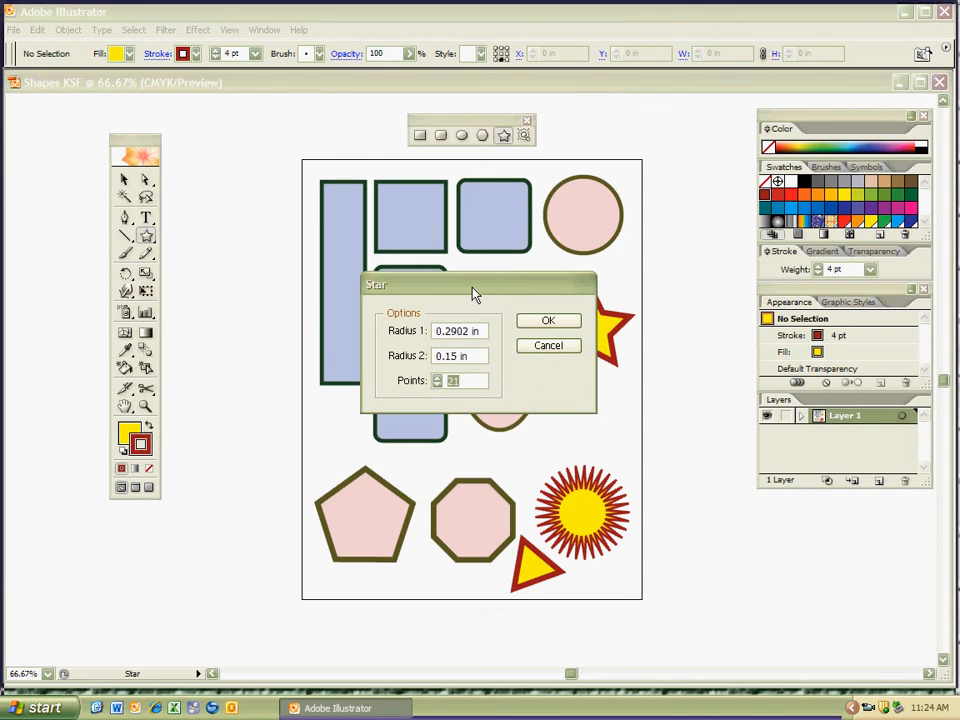
drag(476, 296, 346, 325)
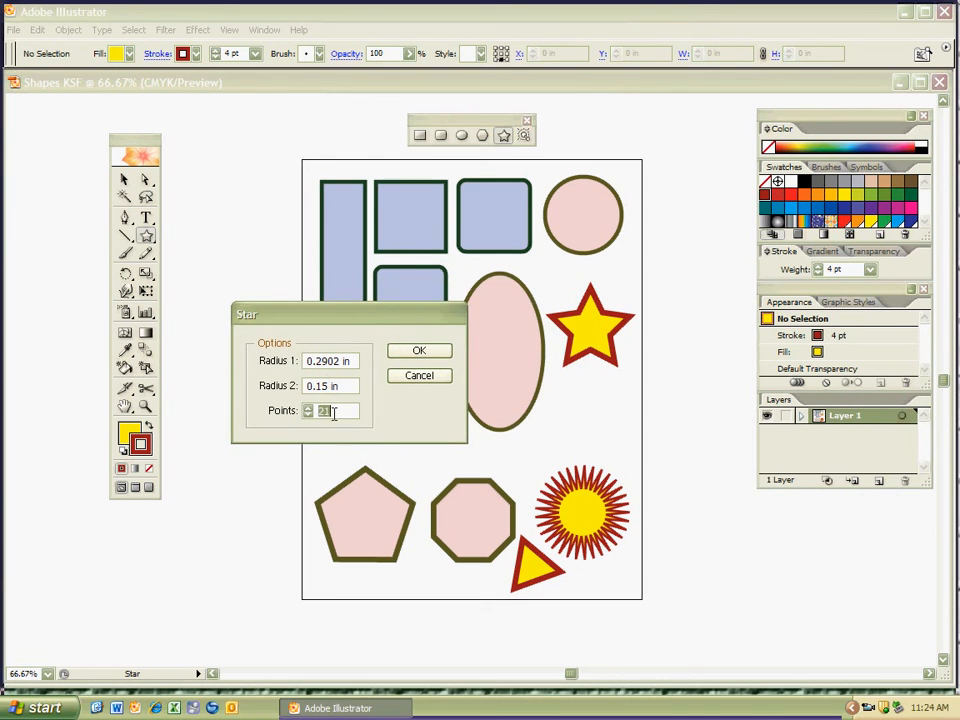
text(4)
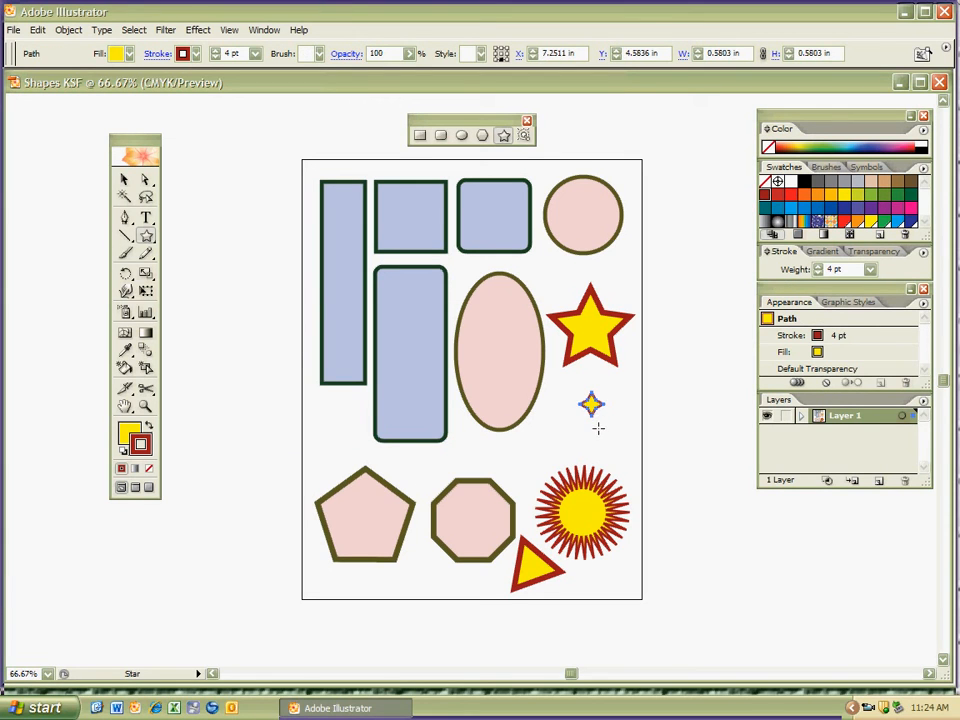
key(Delete)
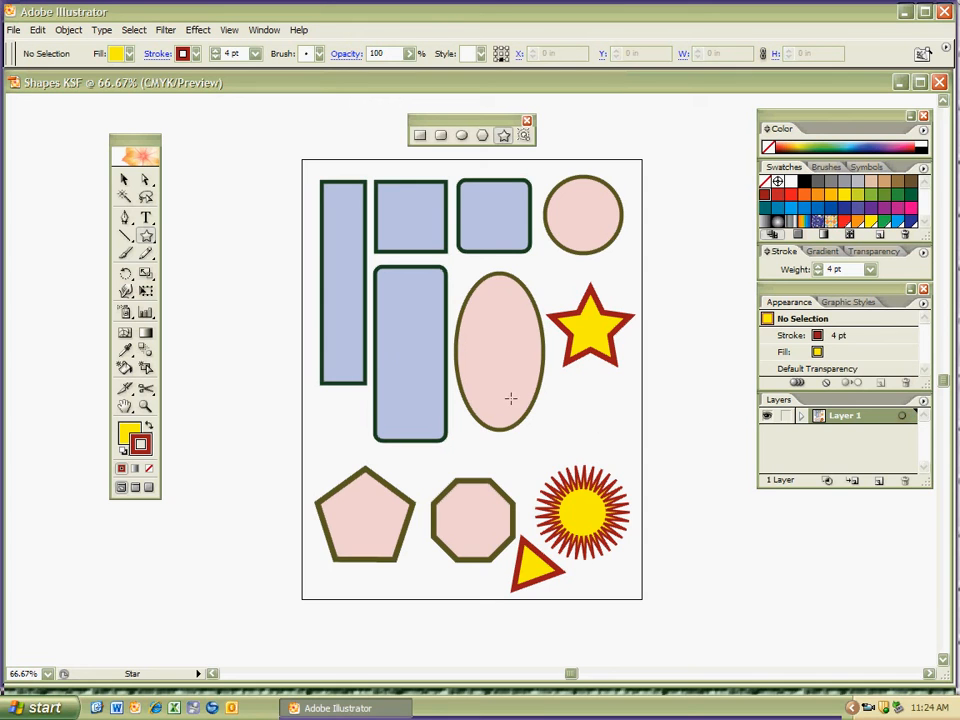
Set the default fill to grey and the default stroke to black with nothing selected.
key(x)
click(789, 219)
click(804, 181)
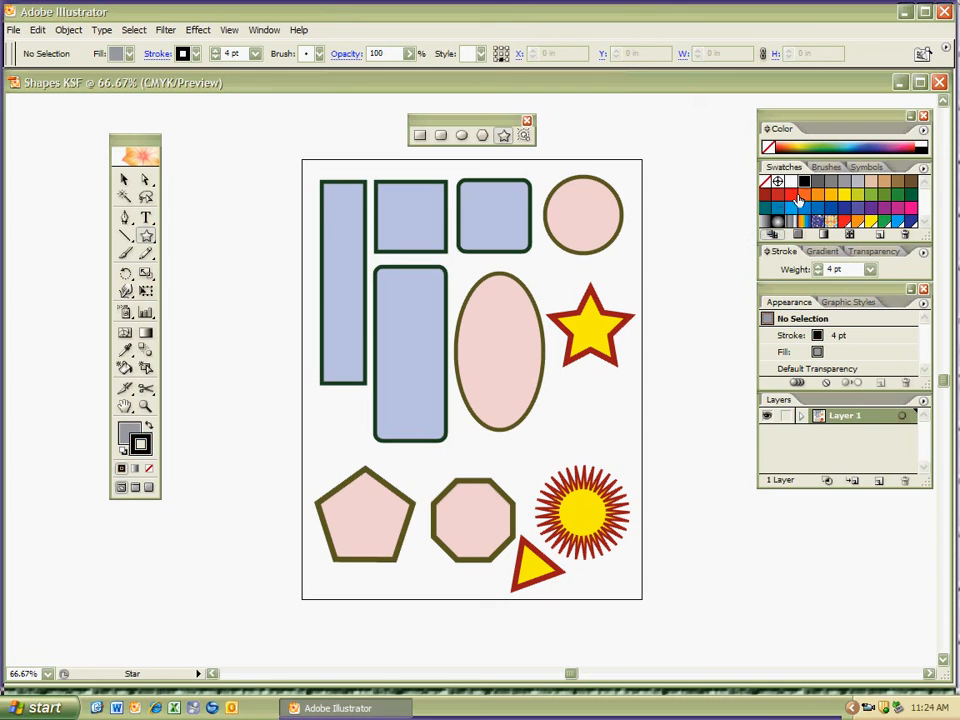
Draw a four-pointed star about 1.54 in wide below the five-pointed star, set its stroke weight to 7 pt and deselect it.
drag(597, 428, 614, 446)
click(255, 53)
click(240, 173)
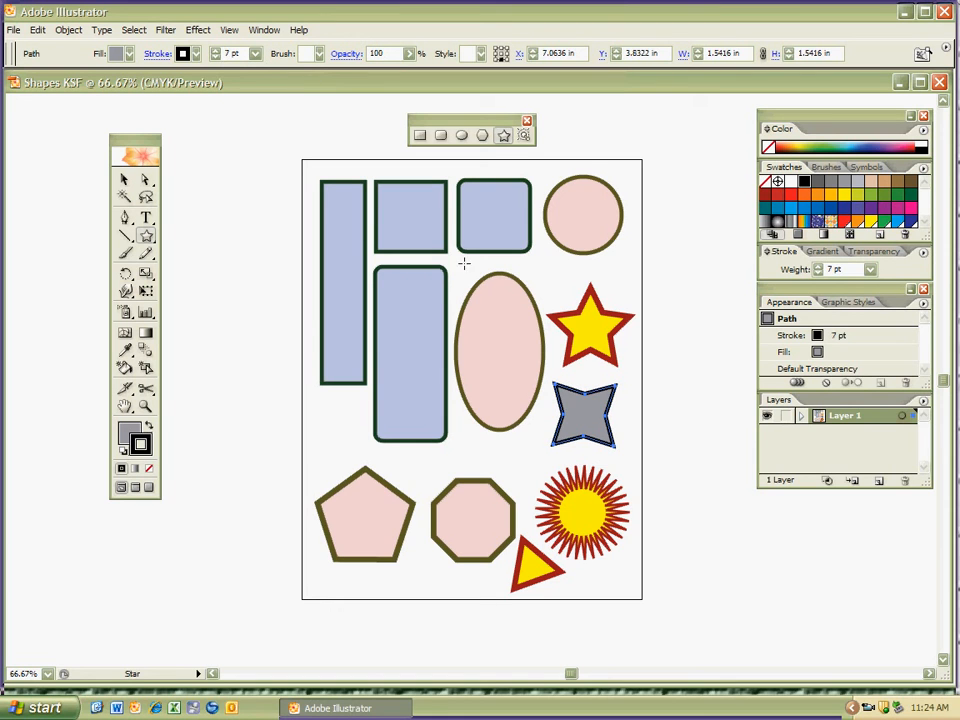
key(ctrl+shift+a)
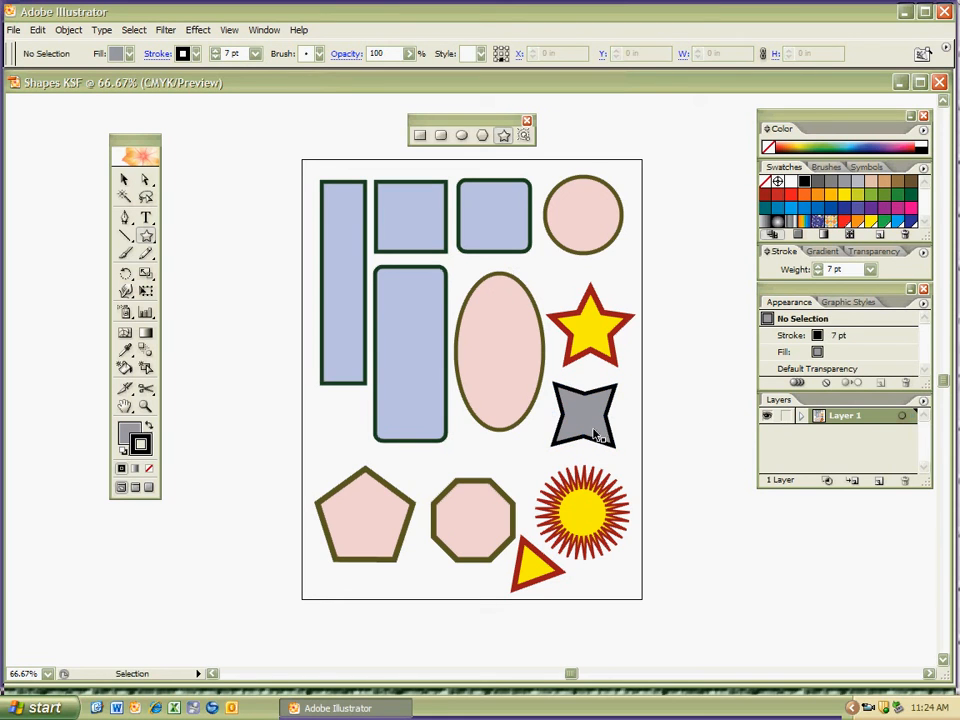
Rotate the grey four-pointed star clockwise in place so one tip points nearly straight up, and deselect it.
ctrl+click(589, 421)
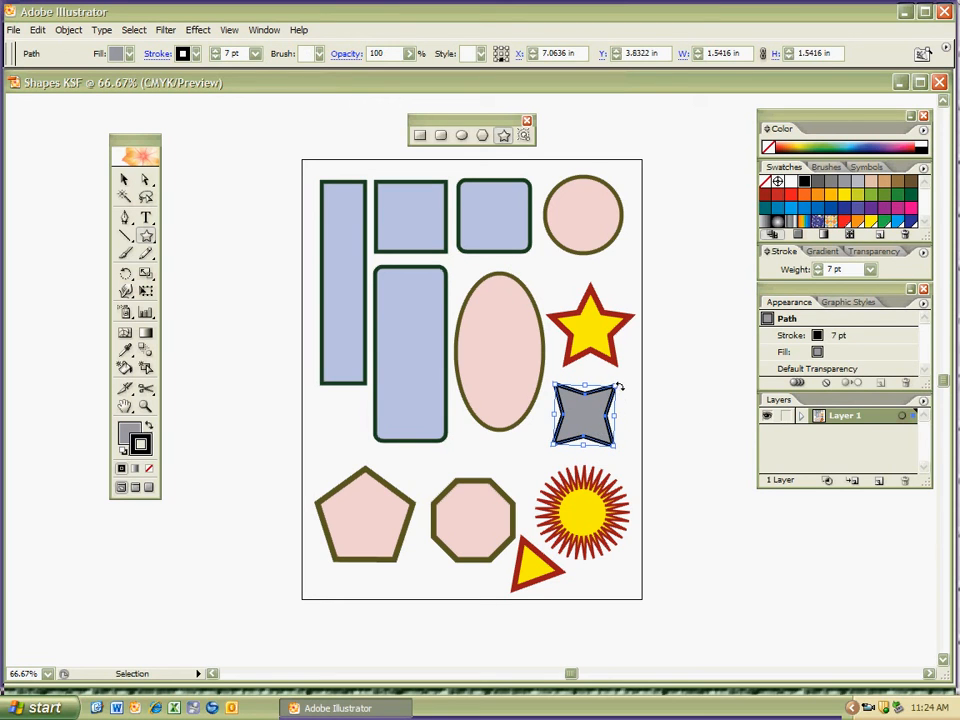
drag(620, 381, 628, 426)
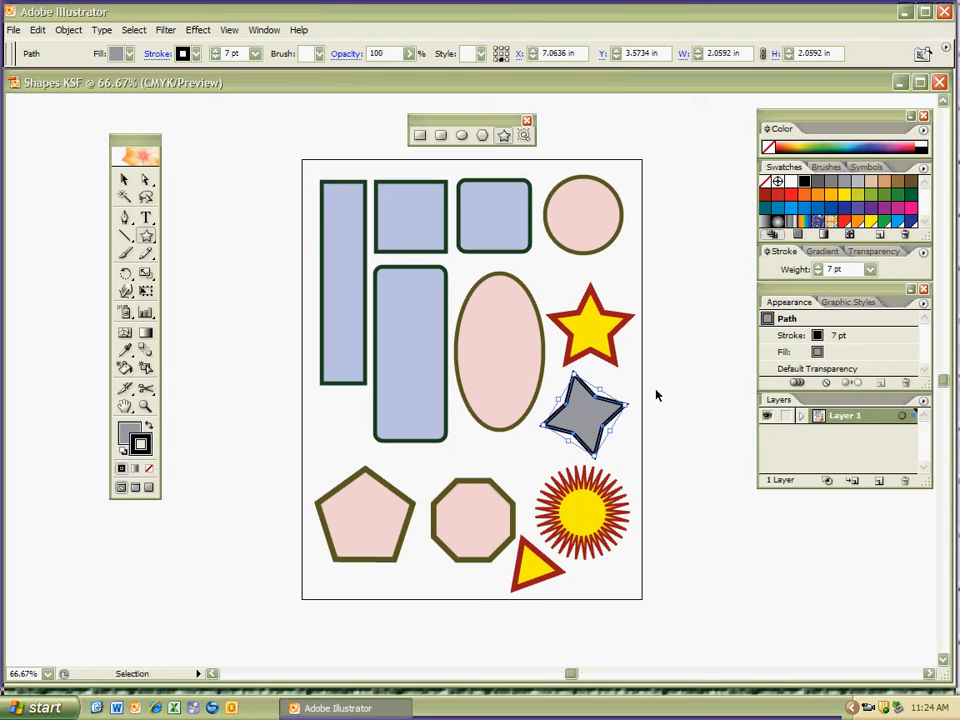
ctrl+click(657, 391)
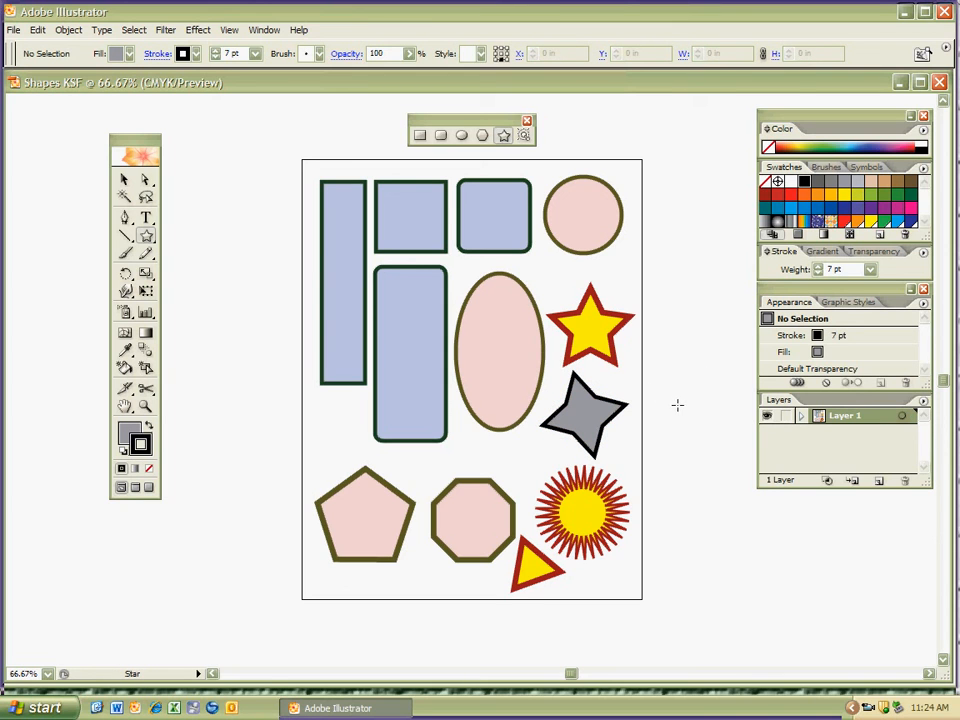